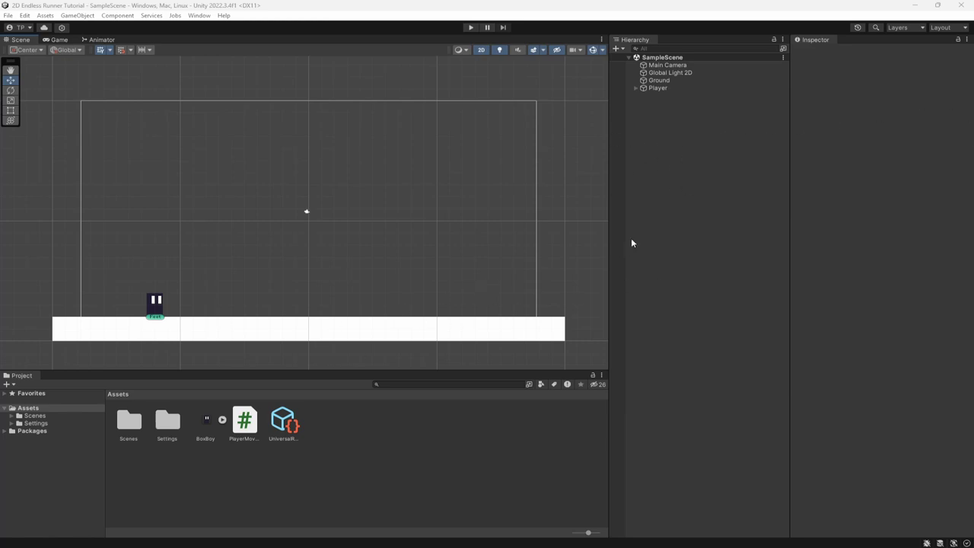
Create an empty object in the Hierarchy named Spike Obstacle
right_click(729, 185)
click(763, 314)
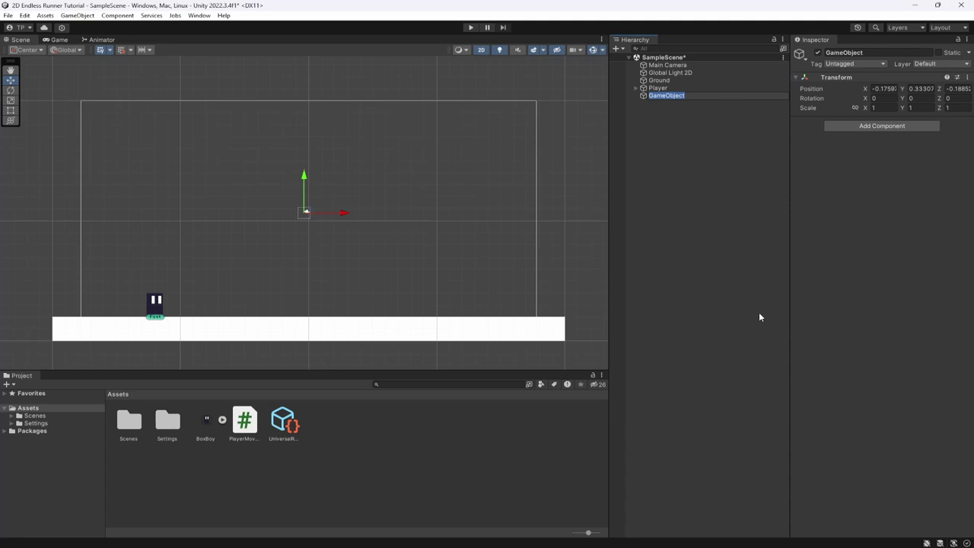
text(Spike Obstacle)
key(Return)
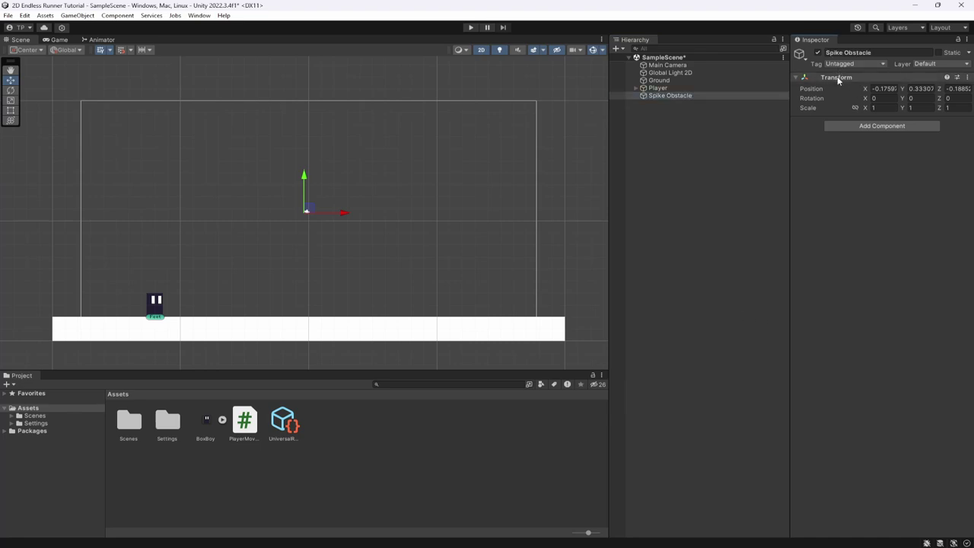
Reset Spike Obstacle's transform so it sits at 0, 0, 0
right_click(842, 78)
click(871, 83)
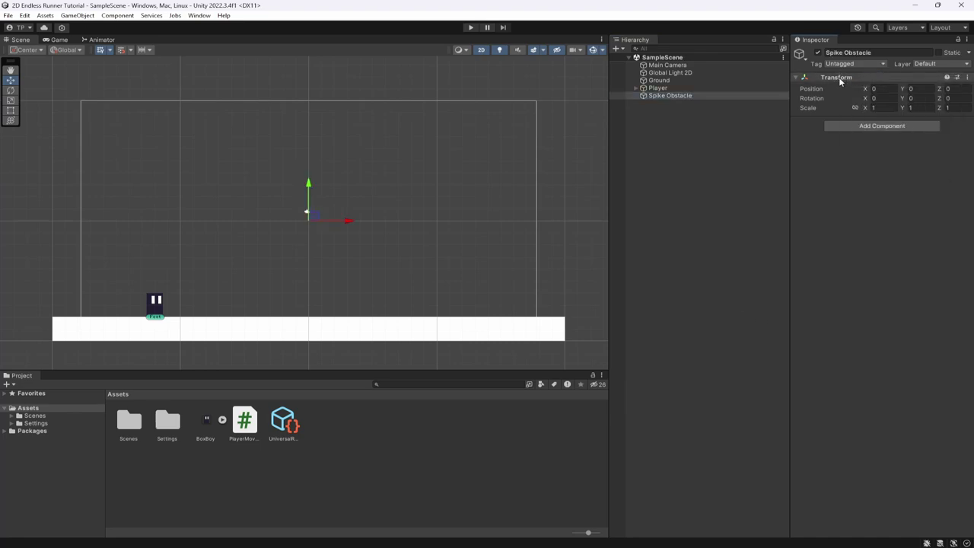
right_click(672, 95)
Add a triangle sprite under Spike Obstacle and name it Spike
mouse_move(720, 265)
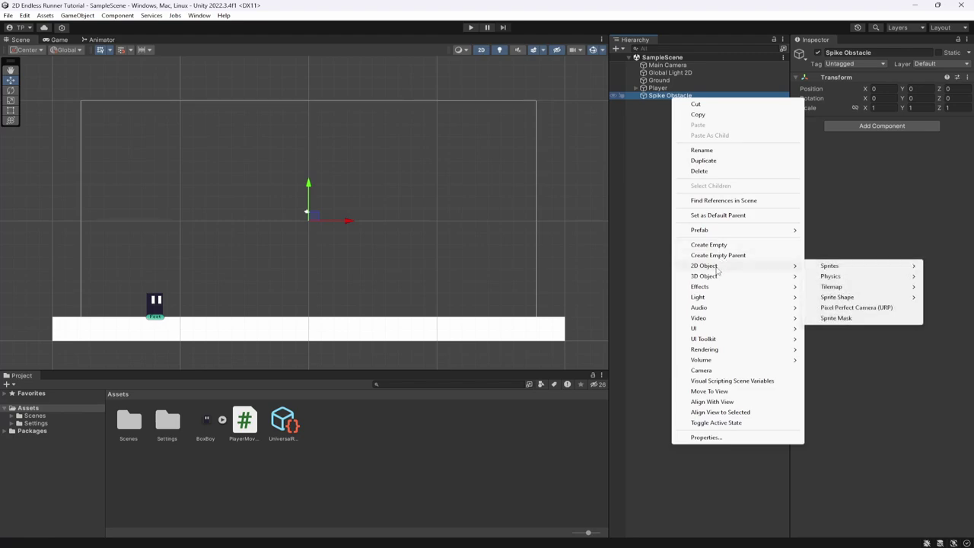
mouse_move(838, 268)
click(724, 339)
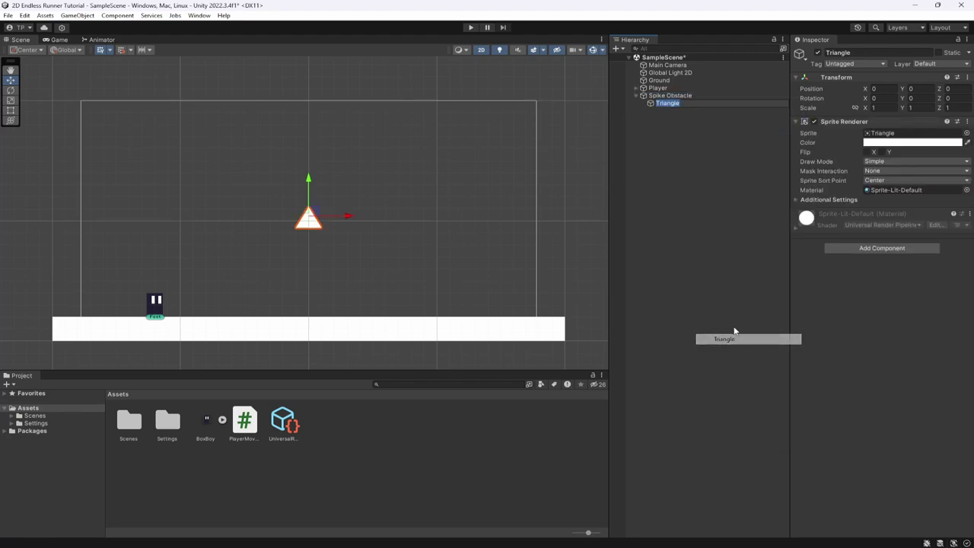
scroll(238, 279, up, 2)
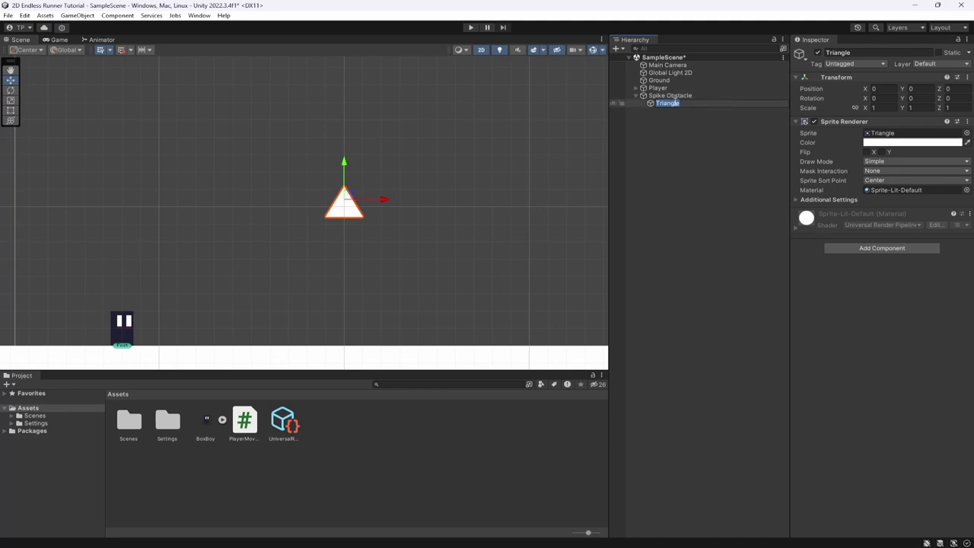
text(Spike)
key(Return)
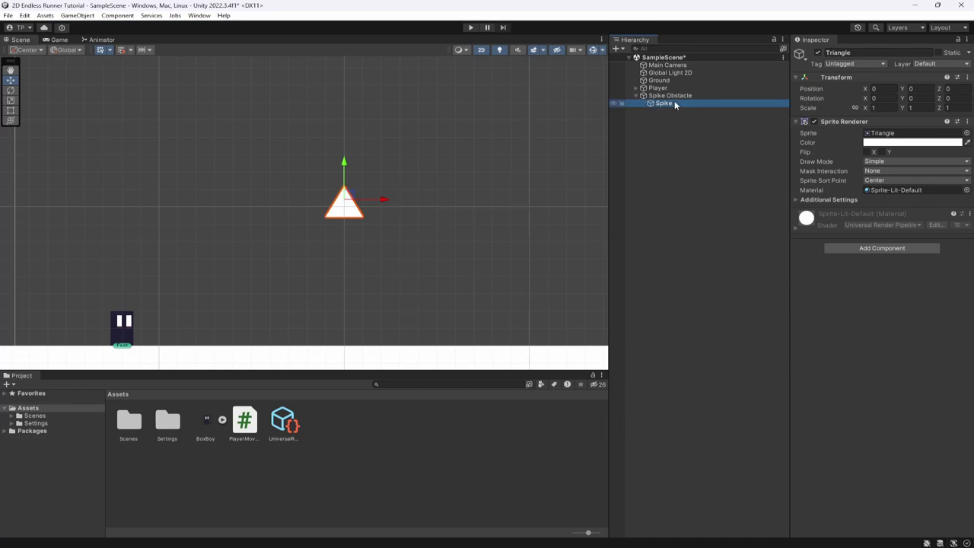
Set the Spike sprite's colour to red
click(883, 143)
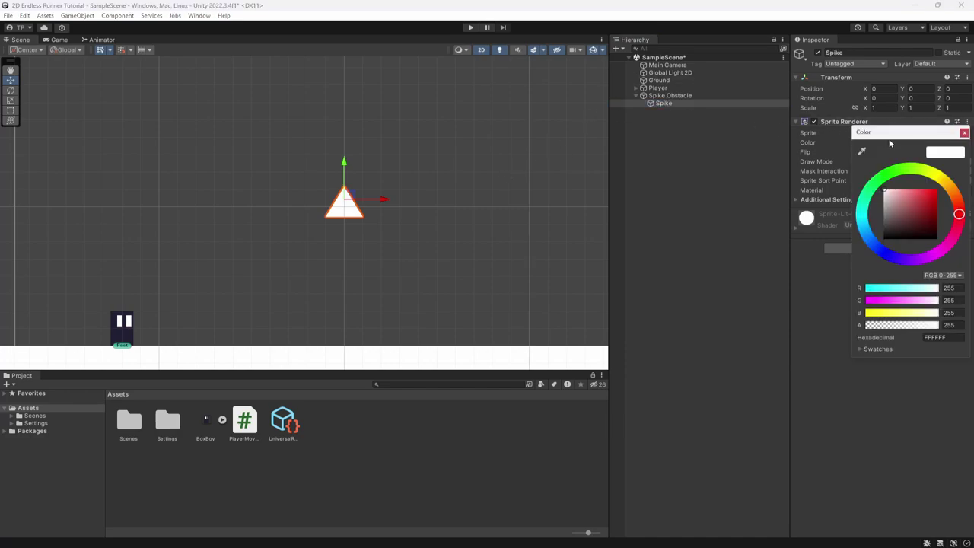
click(919, 188)
click(964, 132)
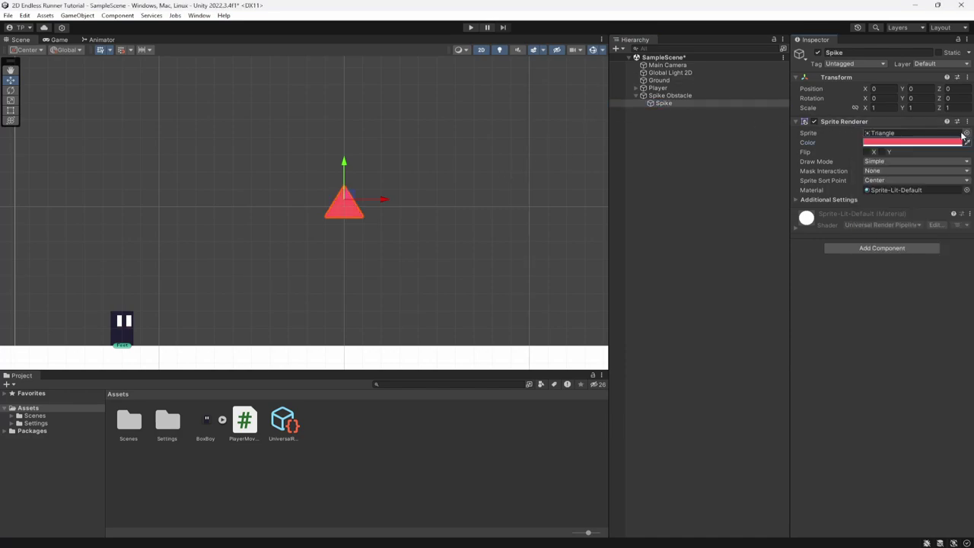
click(689, 95)
click(681, 102)
click(683, 94)
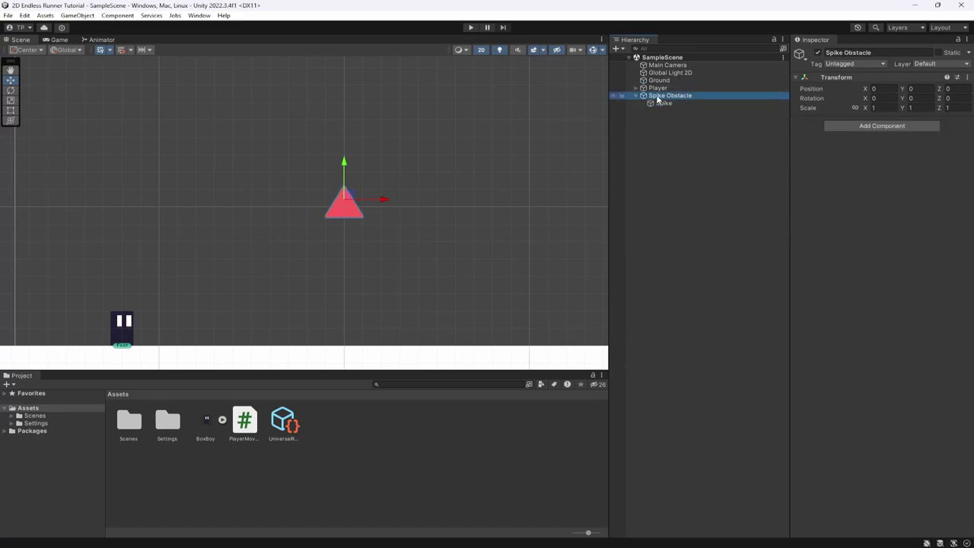
Give Spike Obstacle an orange diamond icon, frame it and save the scene
click(800, 53)
click(839, 102)
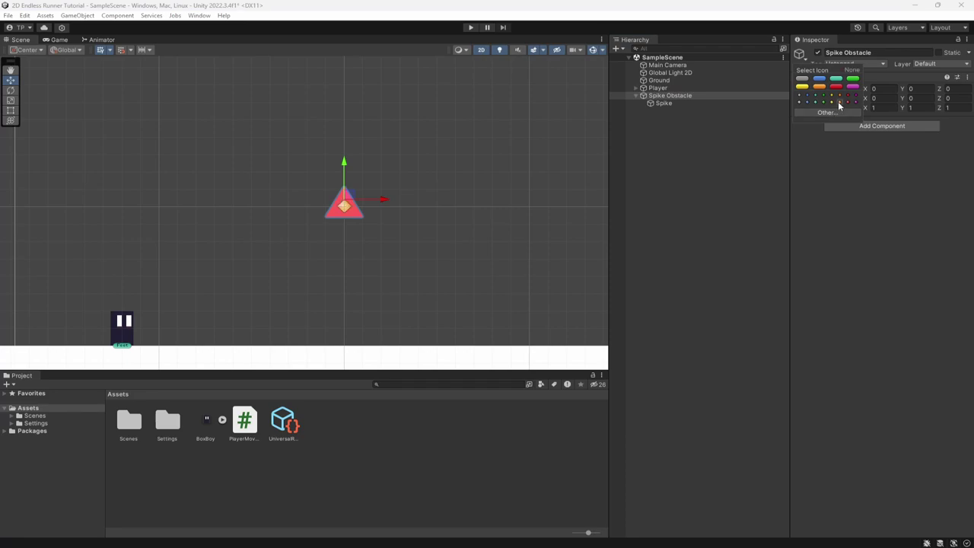
key(ctrl+s)
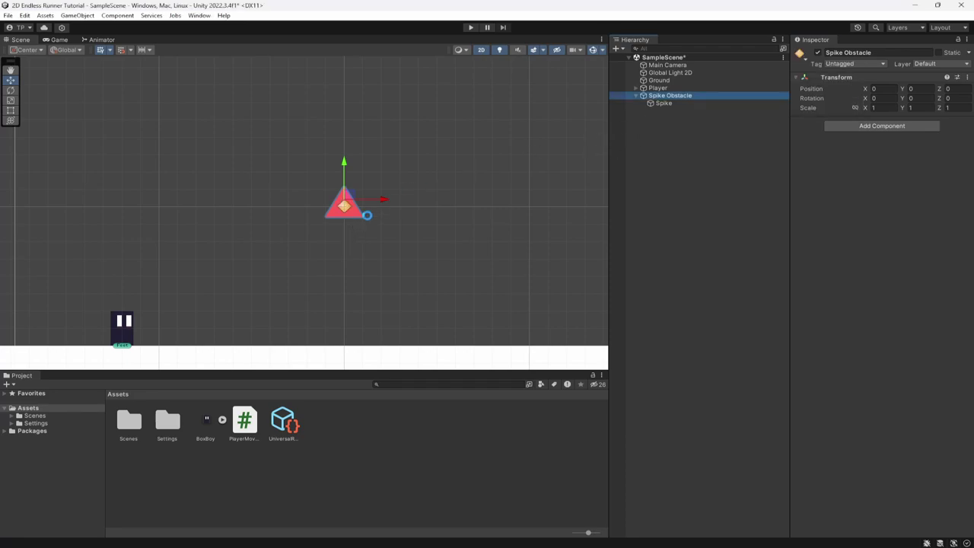
key(f)
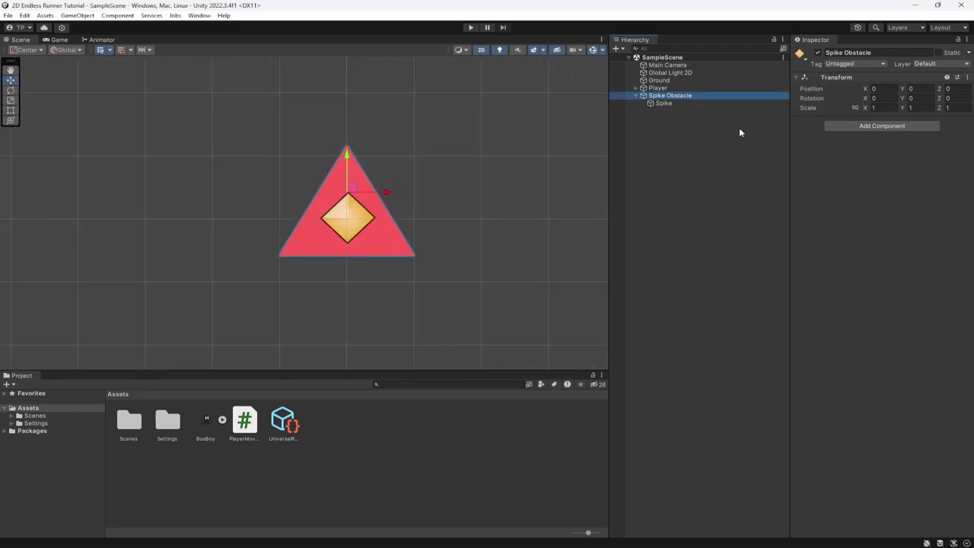
Raise the Spike child to Y 0.25 so its base meets the parent's pivot
click(664, 104)
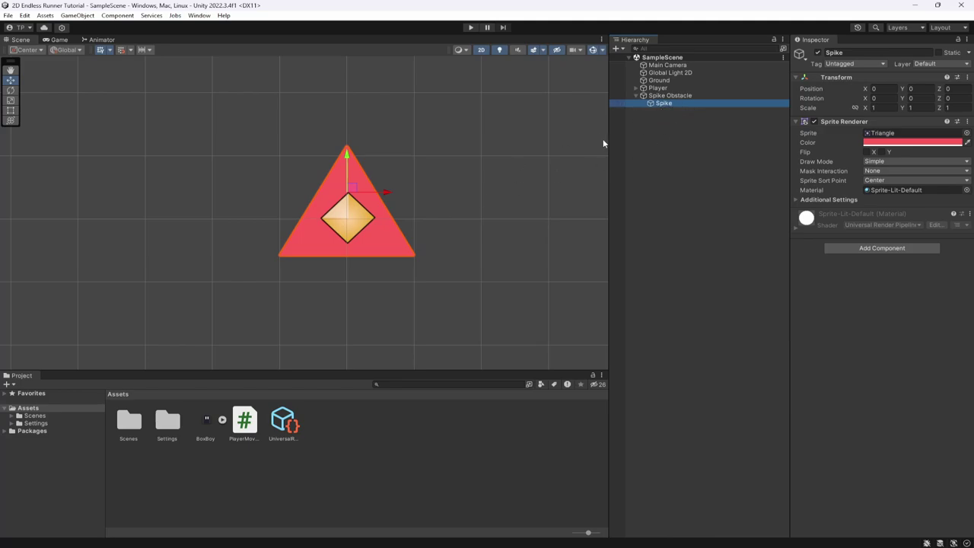
drag(351, 204, 352, 174)
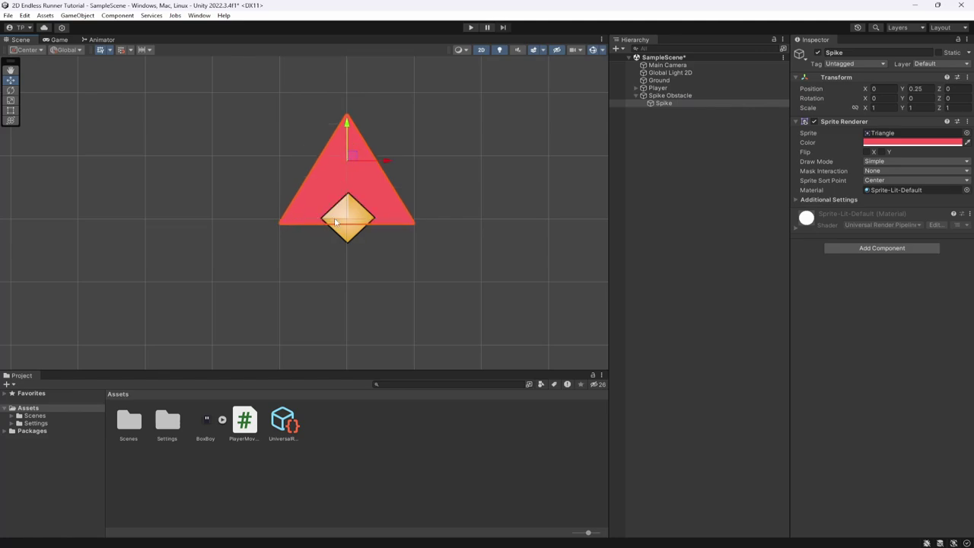
scroll(335, 222, down, 8)
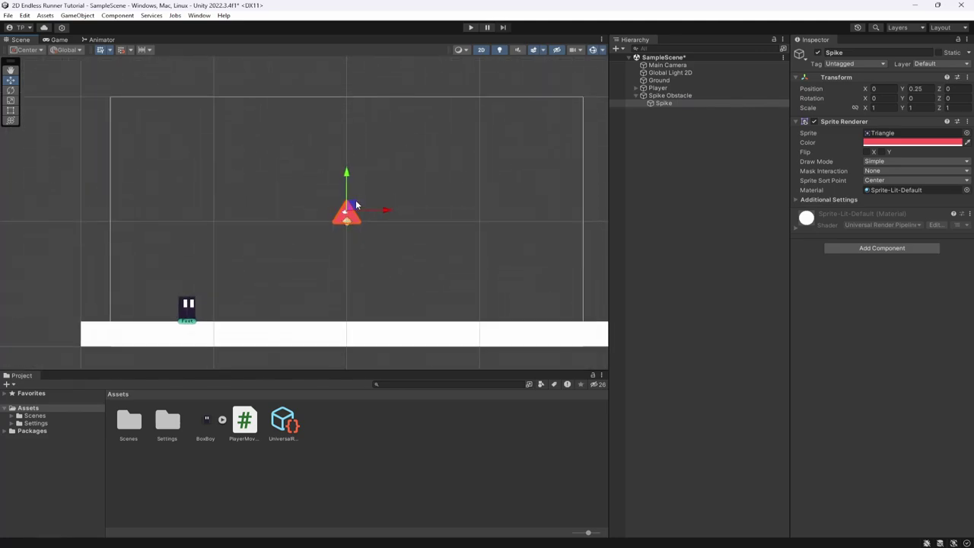
click(928, 89)
text(-4)
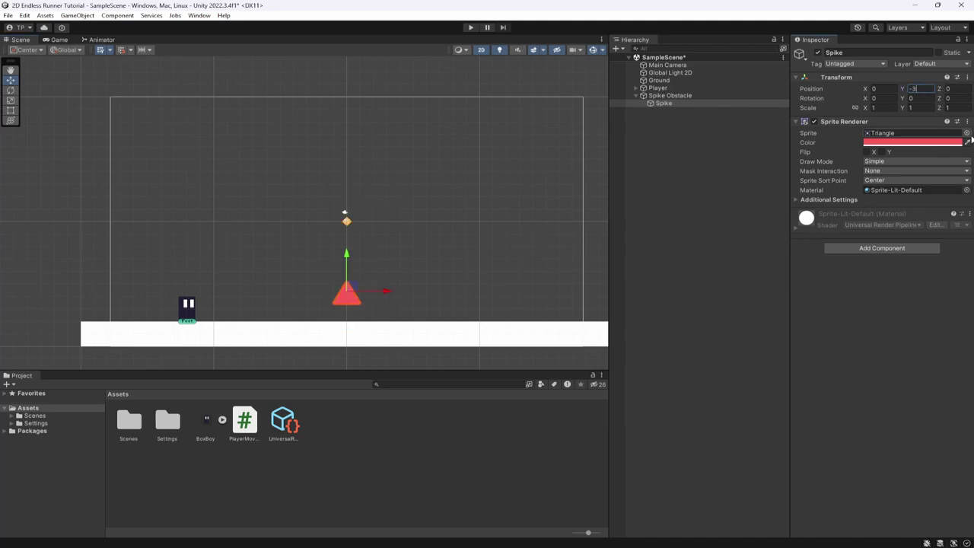
key(Escape)
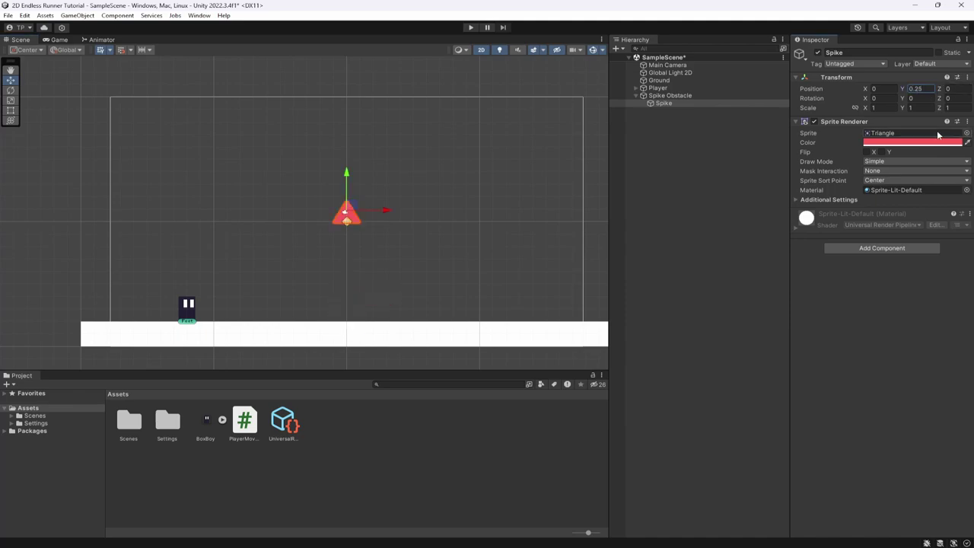
click(697, 96)
click(920, 89)
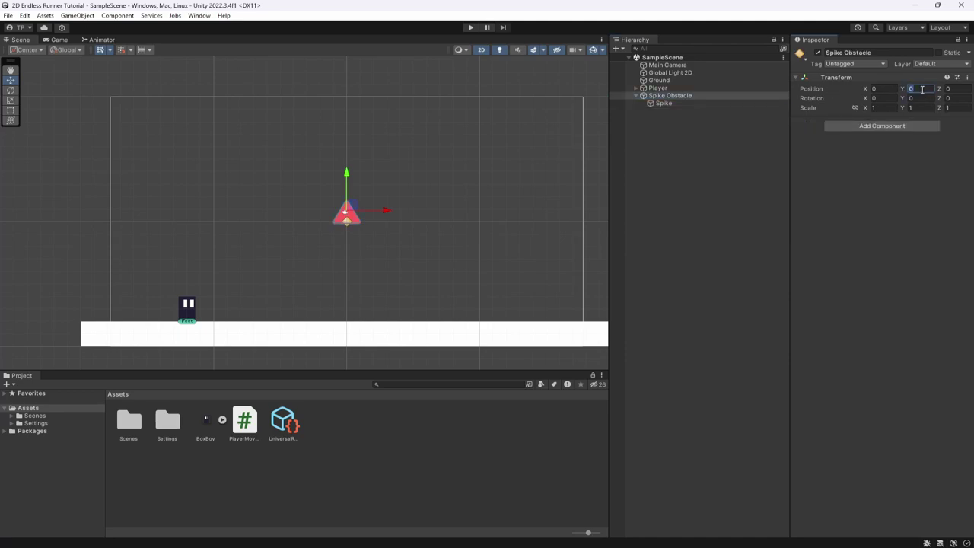
Place Spike Obstacle on the ground at X 4.42, Y -4 and save the scene
text(-4)
scroll(468, 320, up, 3)
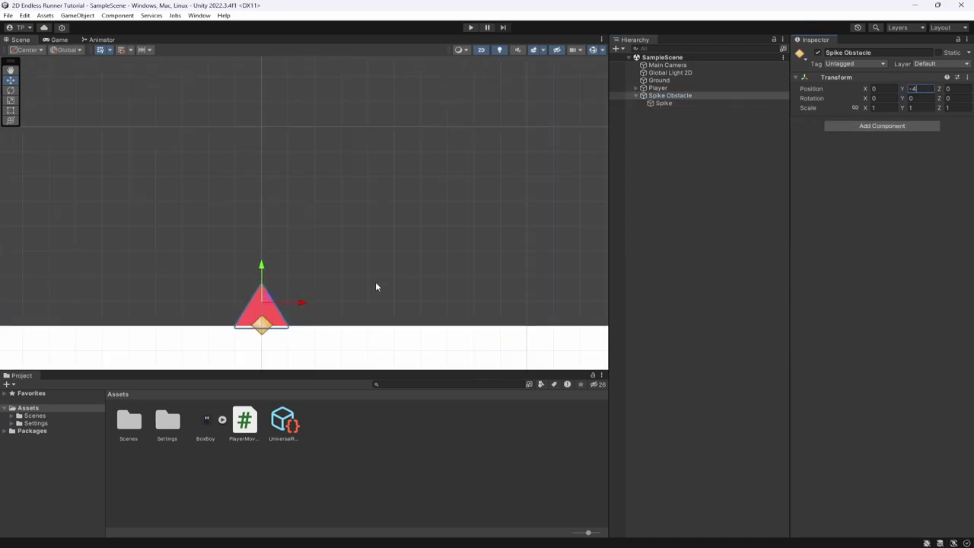
scroll(275, 333, down, 3)
scroll(272, 338, up, 3)
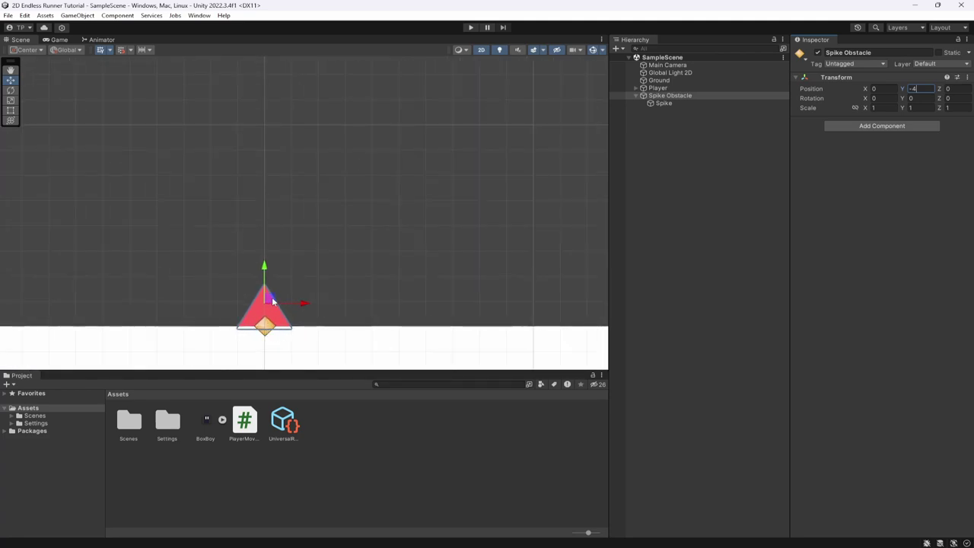
scroll(291, 332, down, 4)
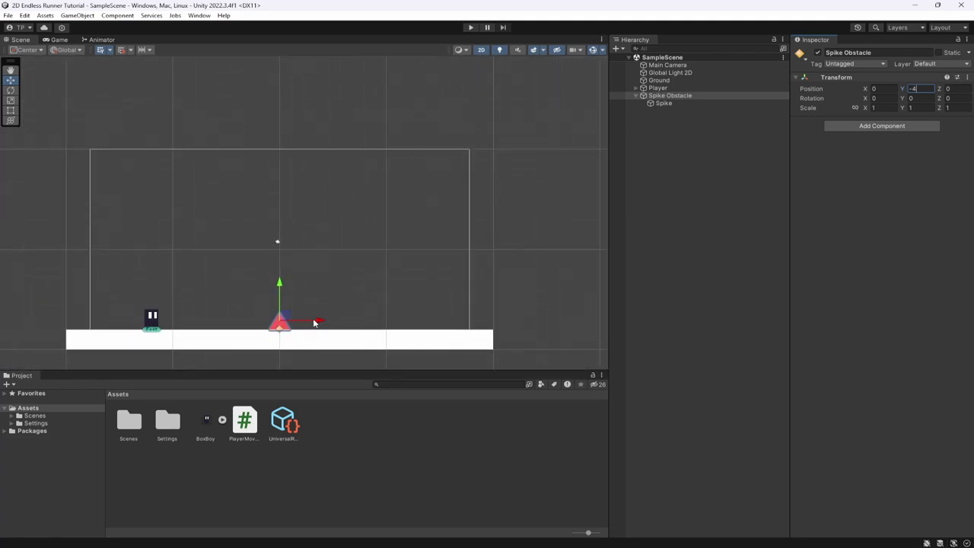
drag(315, 322, 400, 330)
key(ctrl+s)
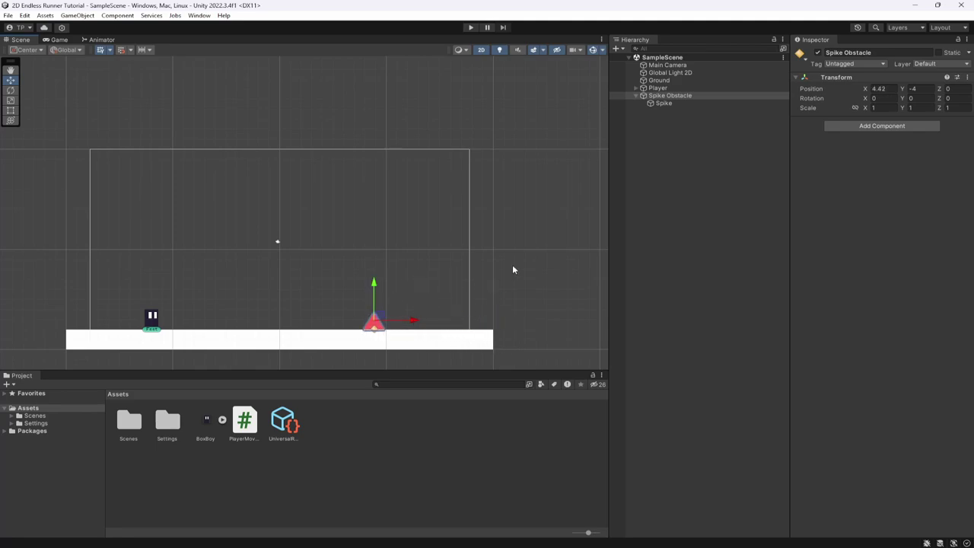
Pan and zoom the Scene view to frame the spike obstacle
scroll(495, 273, up, 2)
middle_drag(427, 294, 443, 249)
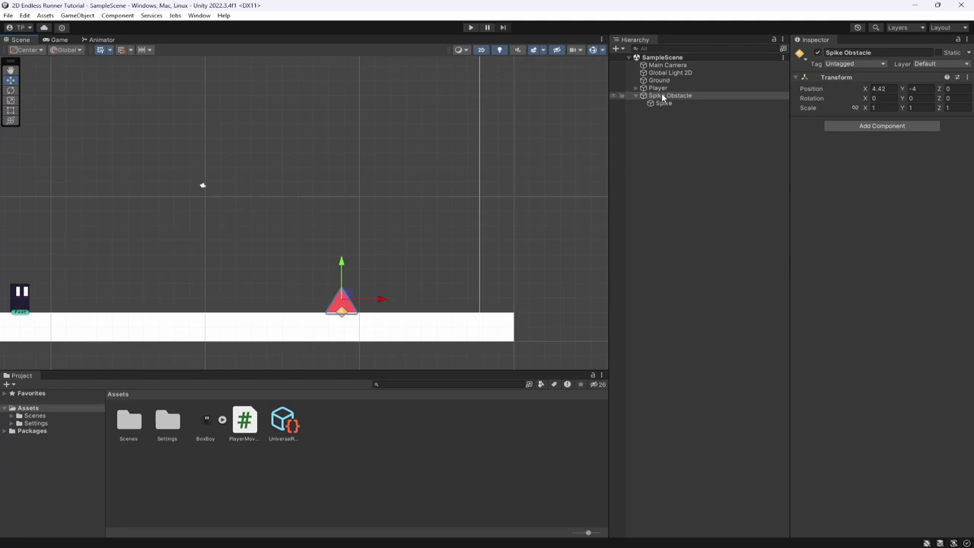
scroll(295, 273, up, 2)
middle_drag(344, 261, 349, 210)
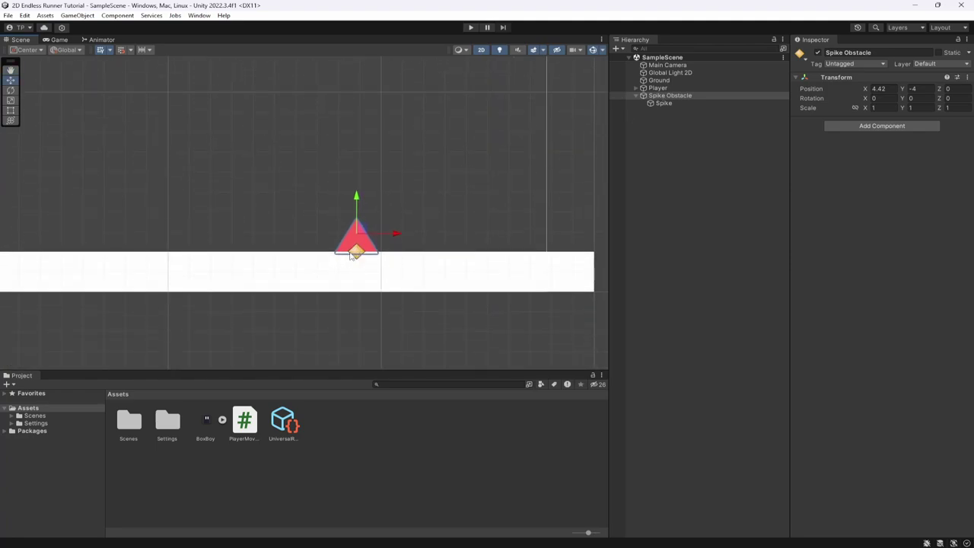
middle_drag(554, 252, 287, 261)
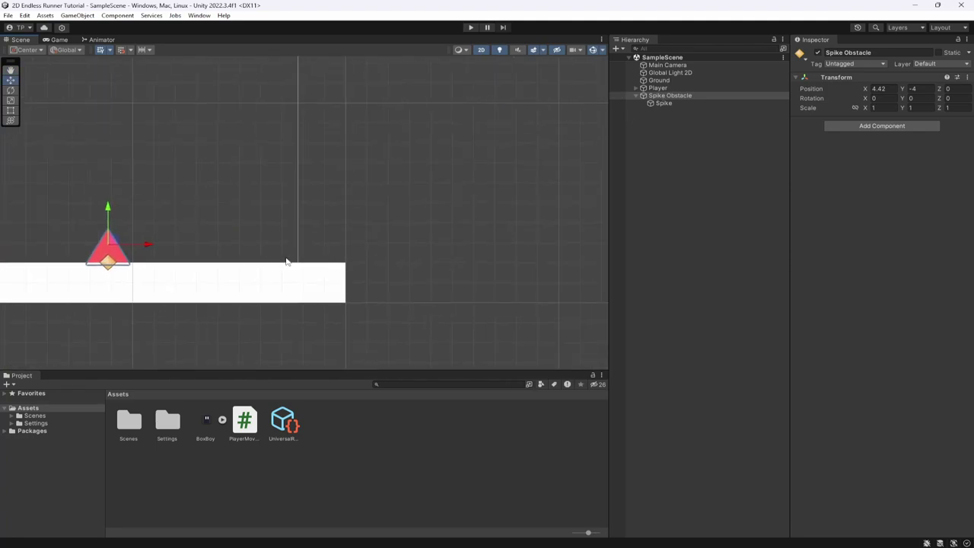
Raise the Spike child above the ground, viewing the player and ground
click(669, 103)
drag(114, 243, 113, 204)
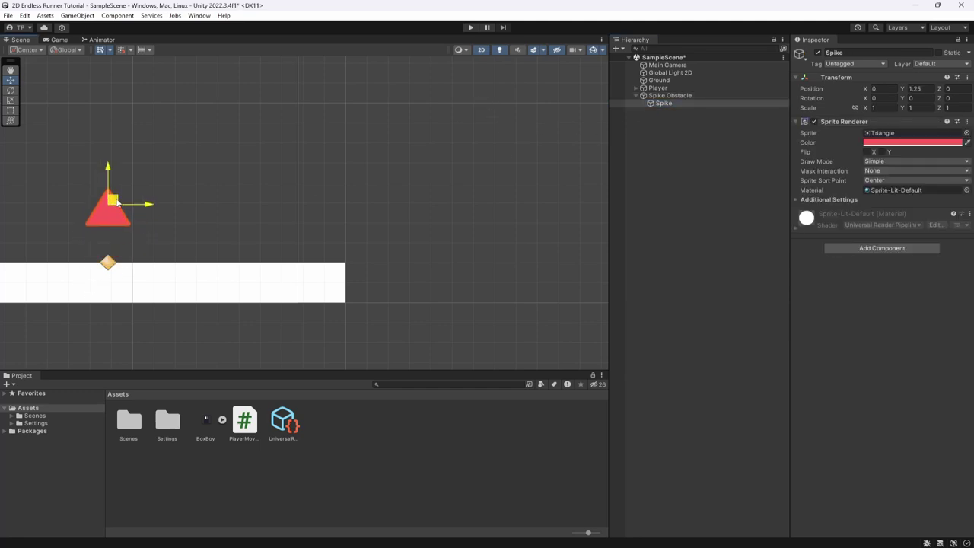
mouse_move(157, 206)
middle_down()
mouse_move(191, 256)
mouse_move(369, 251)
middle_up()
scroll(369, 252, down, 2)
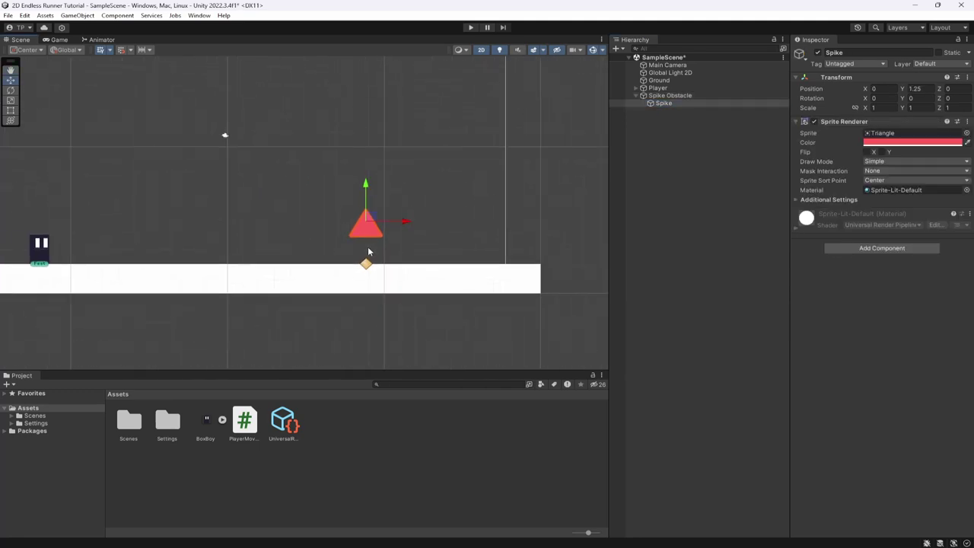
scroll(369, 248, down, 2)
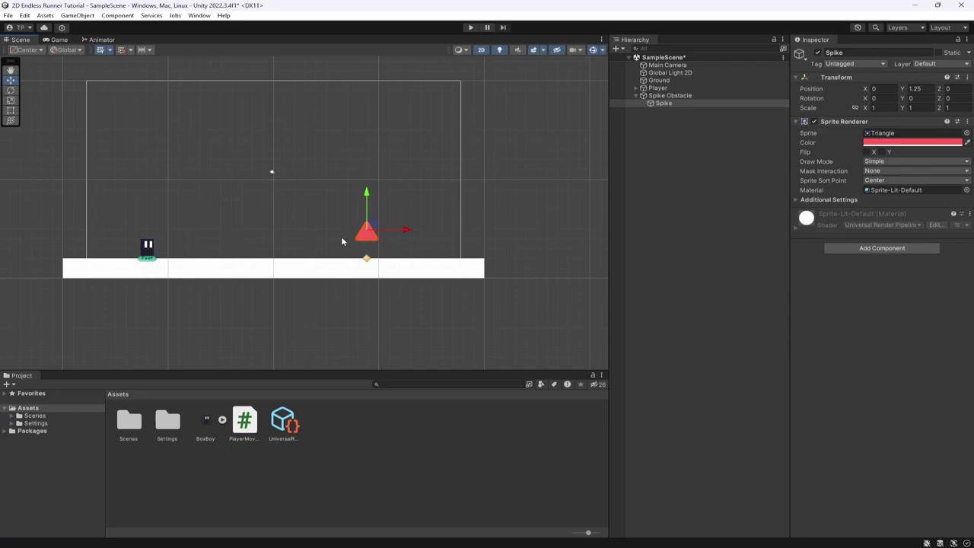
scroll(368, 260, up, 5)
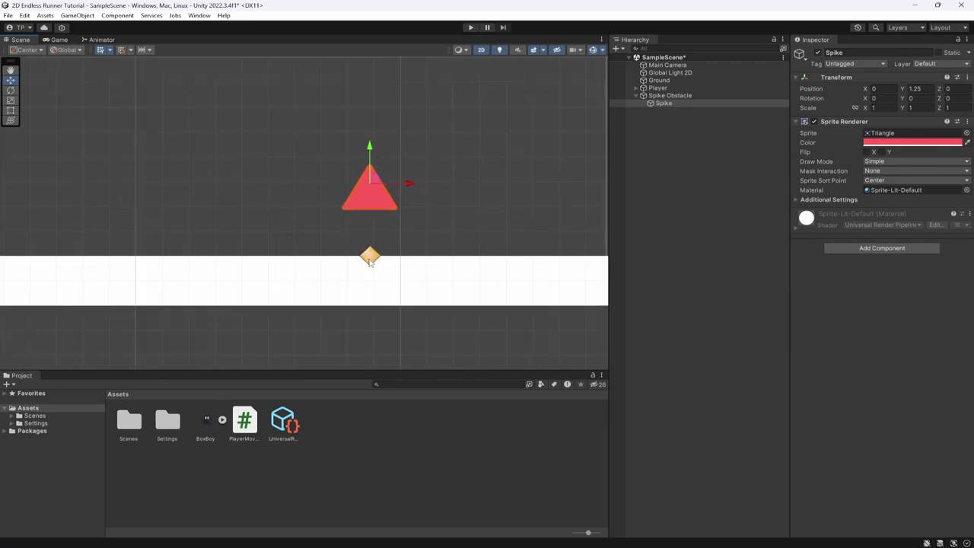
Set Spike Obstacle's X position to 4.44
click(706, 95)
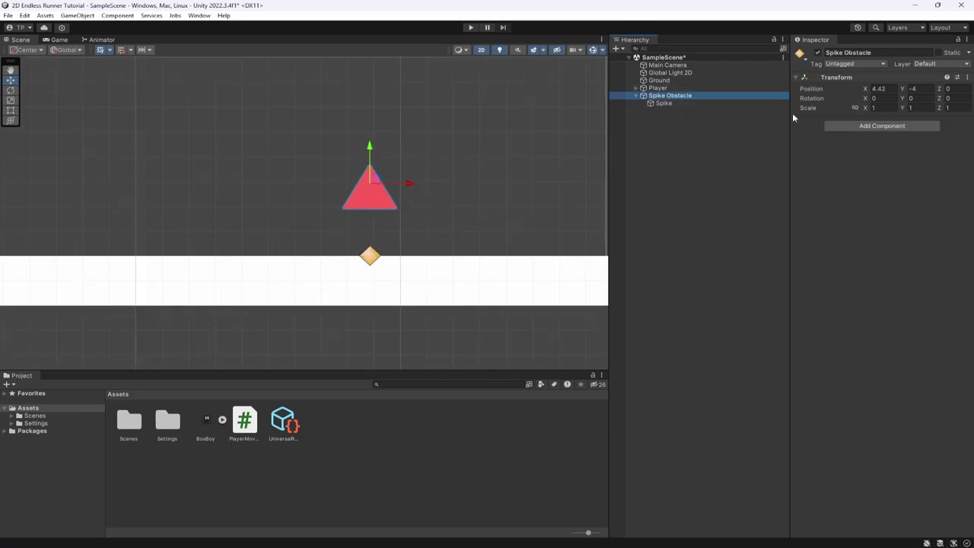
mouse_move(866, 89)
mouse_down()
mouse_move(750, 104)
mouse_move(879, 112)
mouse_move(806, 110)
mouse_move(866, 108)
mouse_up()
scroll(421, 226, down, 4)
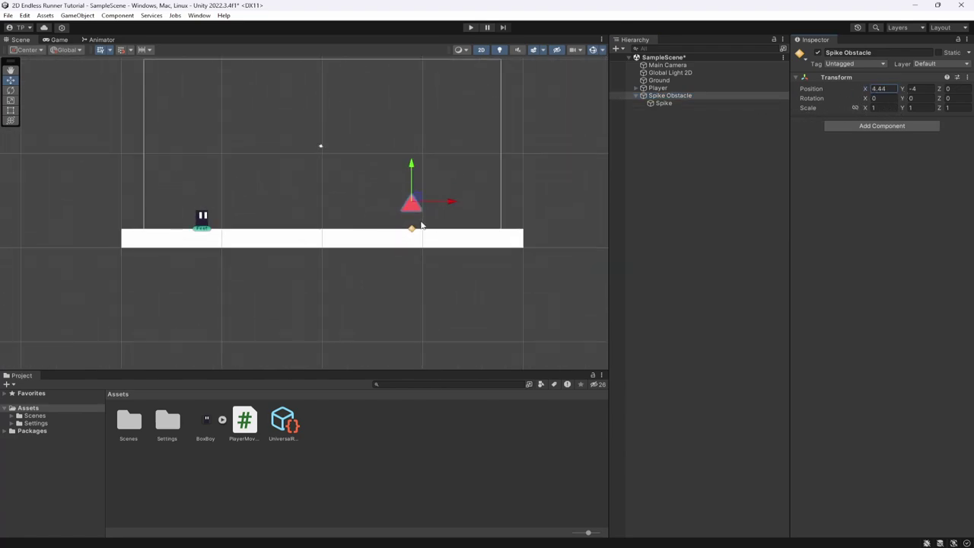
double_click(683, 103)
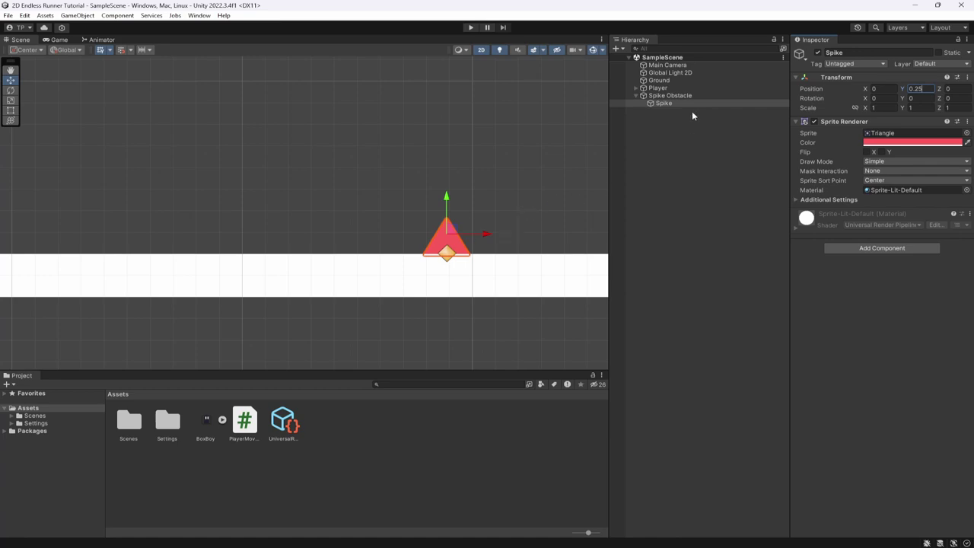
Add a Polygon Collider 2D to the Spike triangle sprite
click(853, 246)
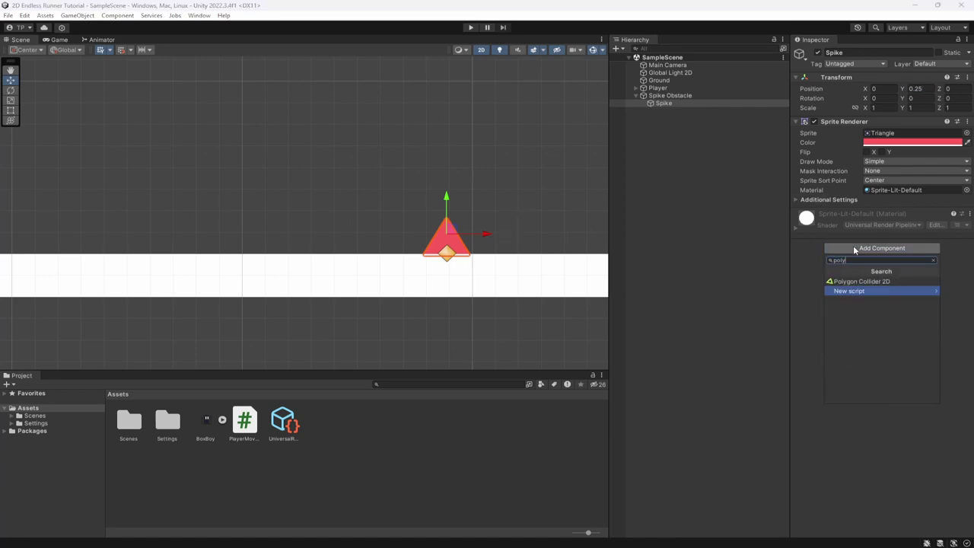
key(Return)
scroll(465, 203, up, 4)
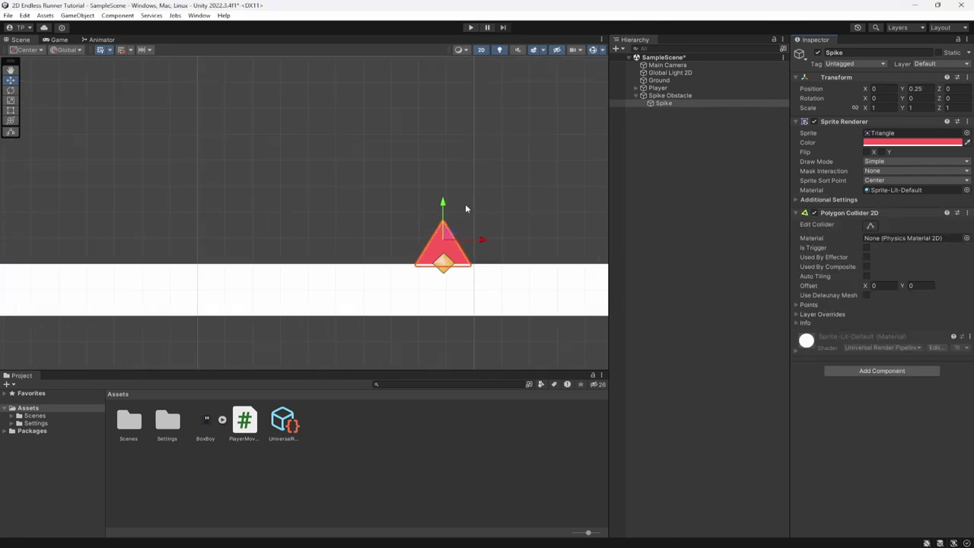
scroll(398, 135, up, 2)
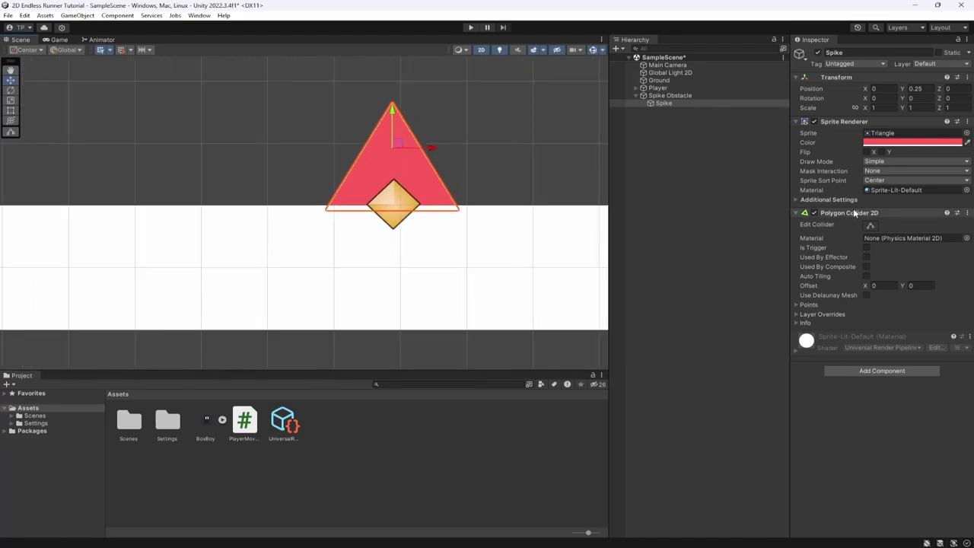
click(664, 96)
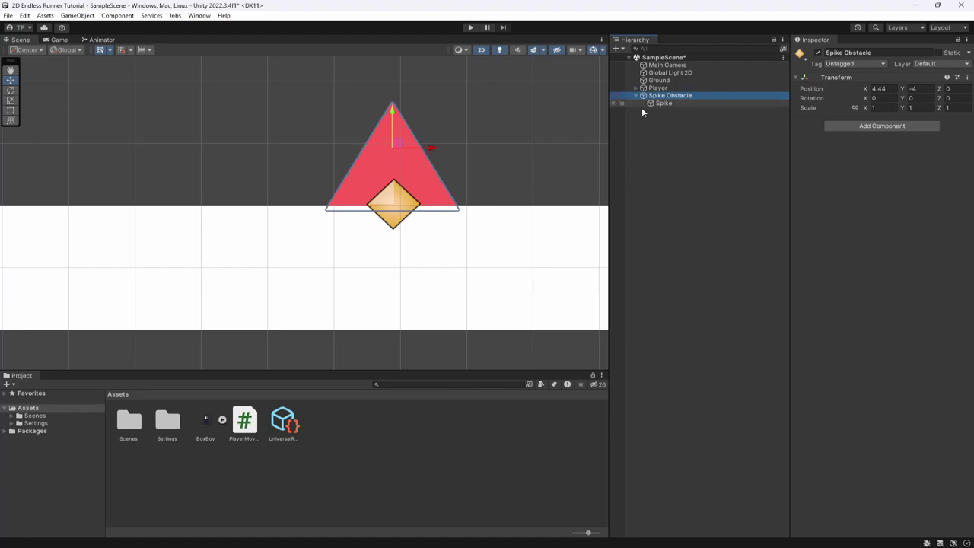
Add a Rigidbody 2D component to Spike Obstacle
click(913, 127)
text(rg)
key(Down)
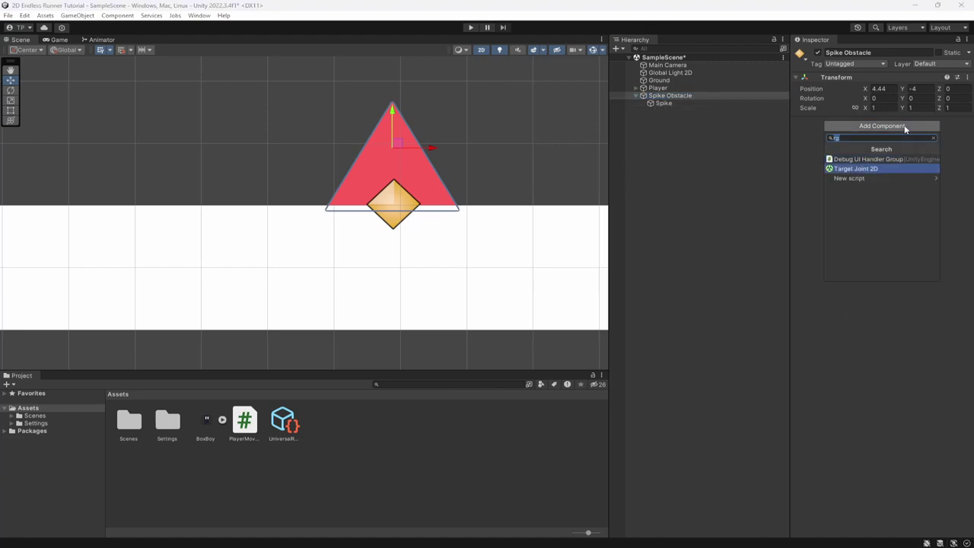
key(Return)
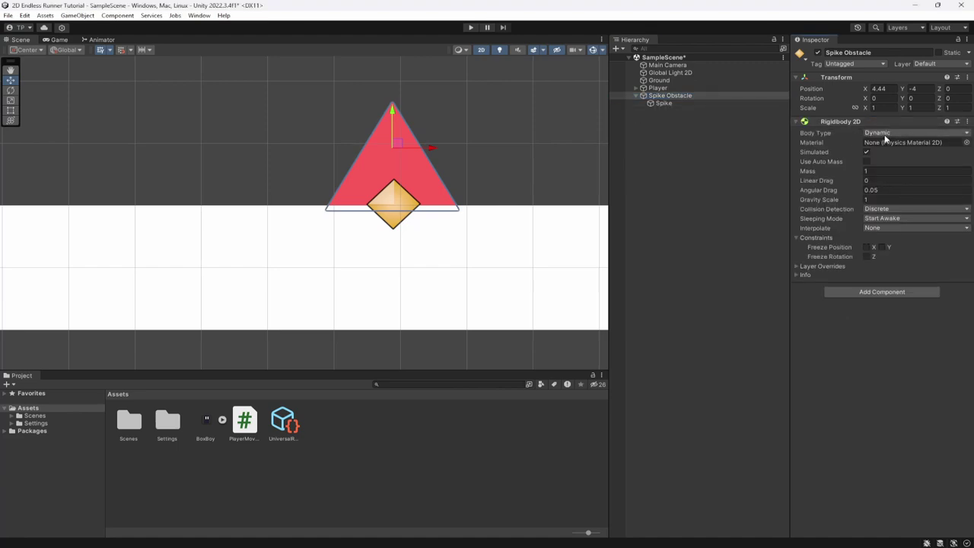
Make the Rigidbody 2D Kinematic with frozen Z rotation and Continuous collision detection
click(885, 134)
click(896, 156)
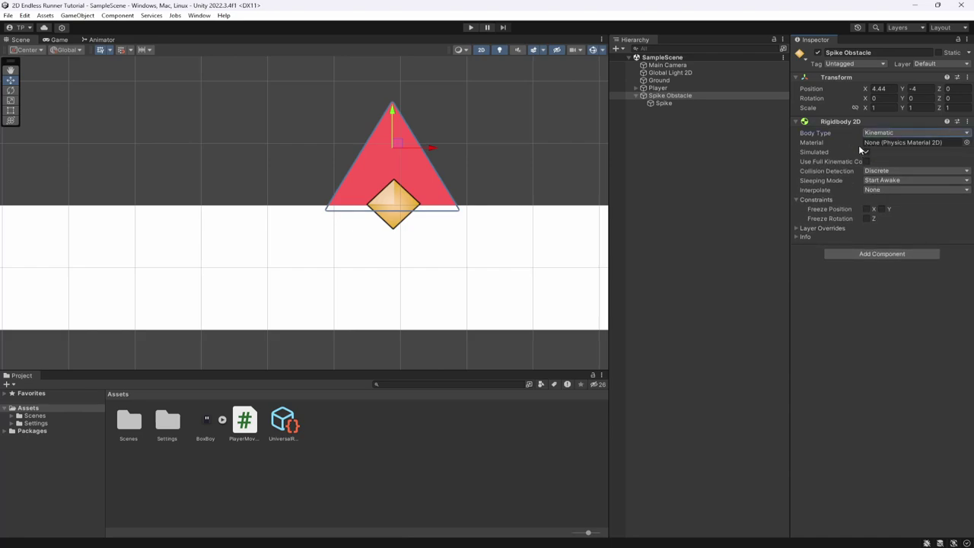
click(867, 219)
key(ctrl+s)
click(899, 171)
click(880, 190)
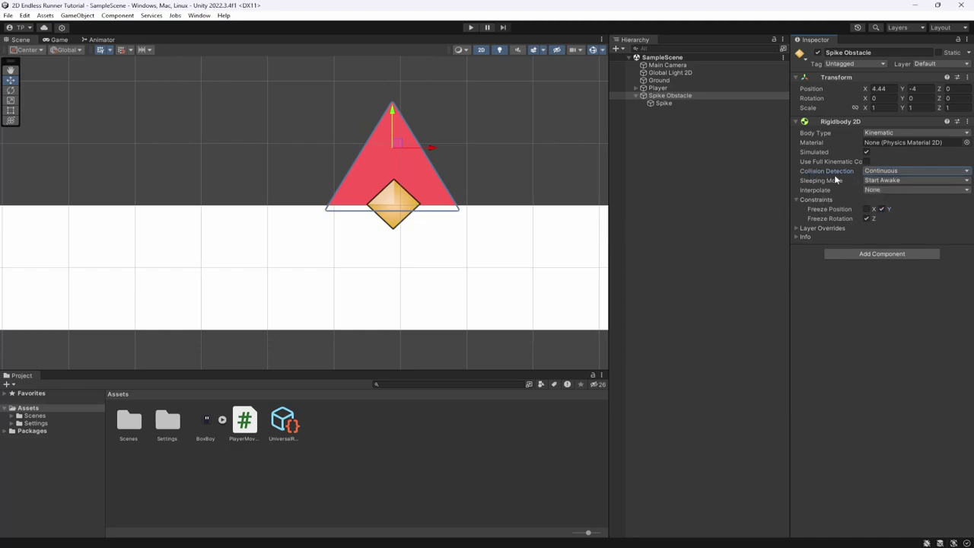
Create a new Obstacle tag
scroll(415, 203, down, 2)
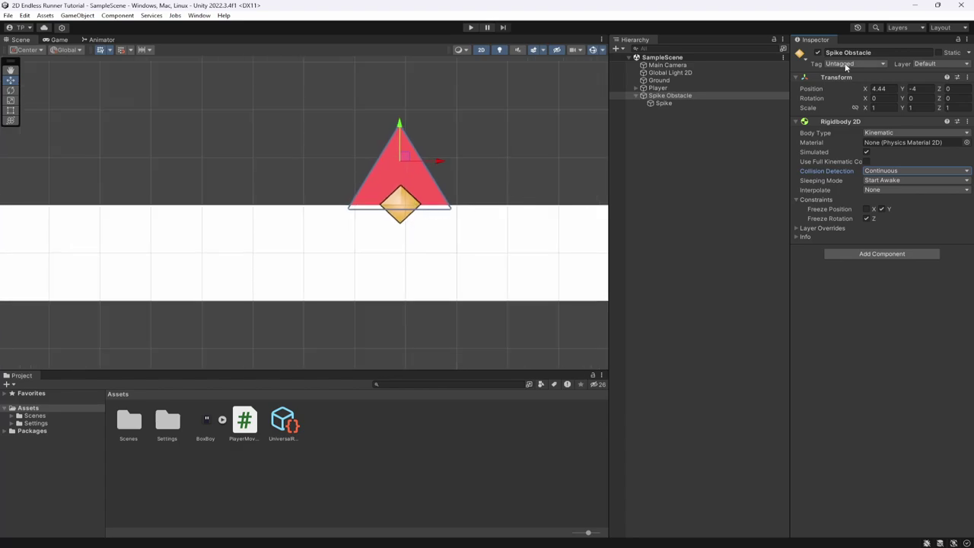
click(854, 63)
click(848, 162)
click(917, 88)
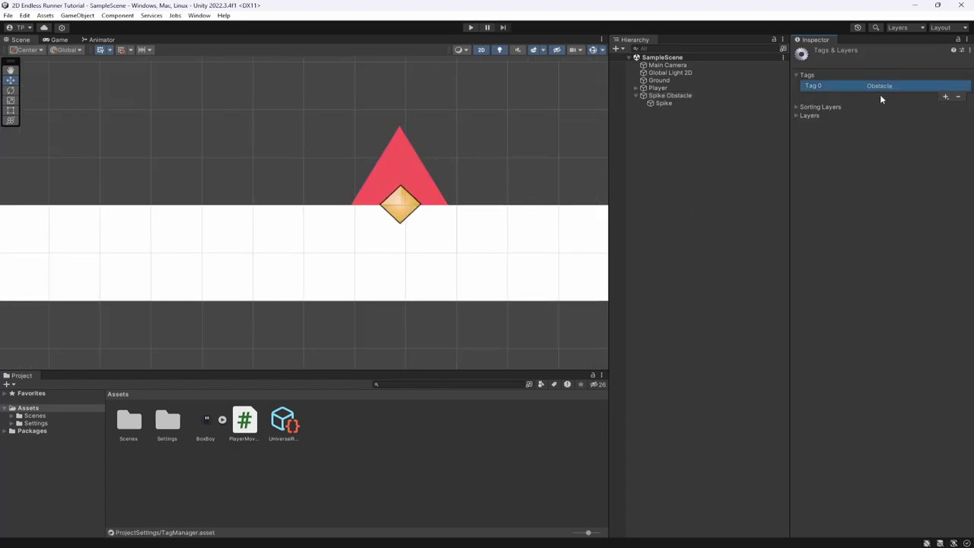
Tag both Spike Obstacle and its Spike child as Obstacle
click(670, 95)
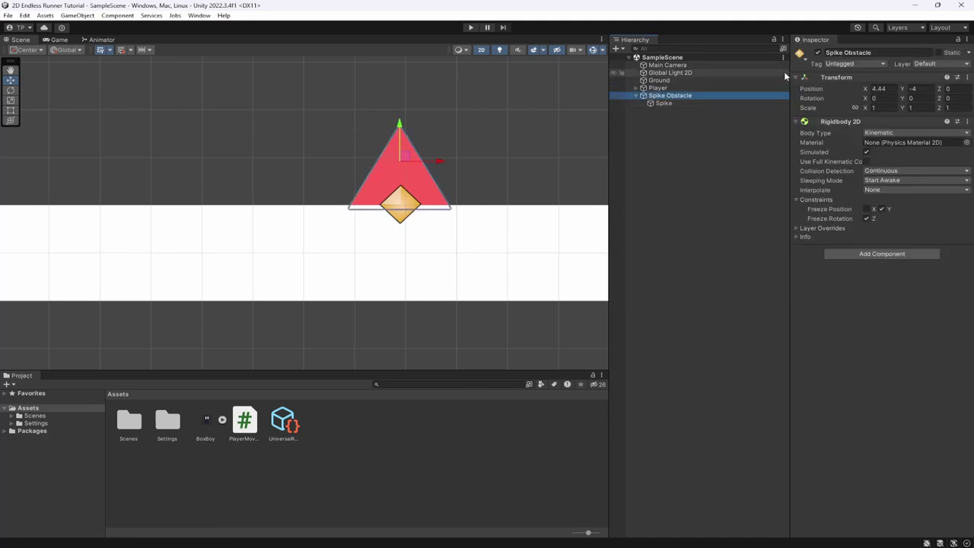
click(842, 64)
click(855, 147)
click(708, 103)
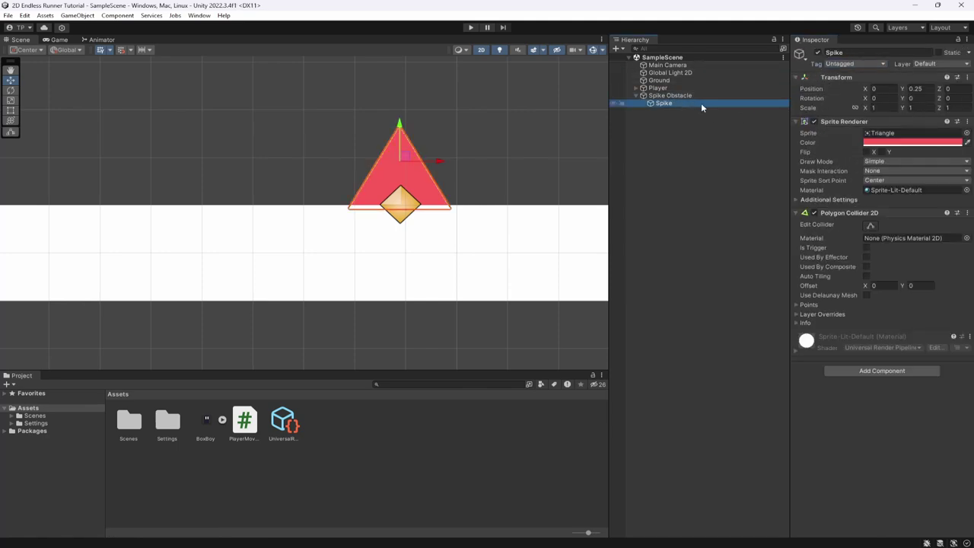
click(842, 65)
click(855, 147)
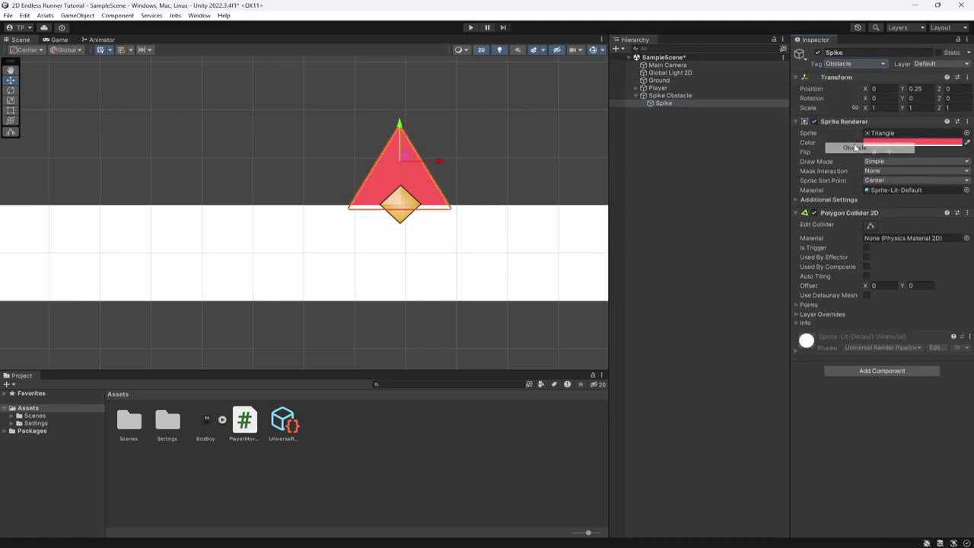
Add a new layer named Obstacle as User Layer 8
click(681, 95)
click(932, 64)
click(921, 152)
click(874, 186)
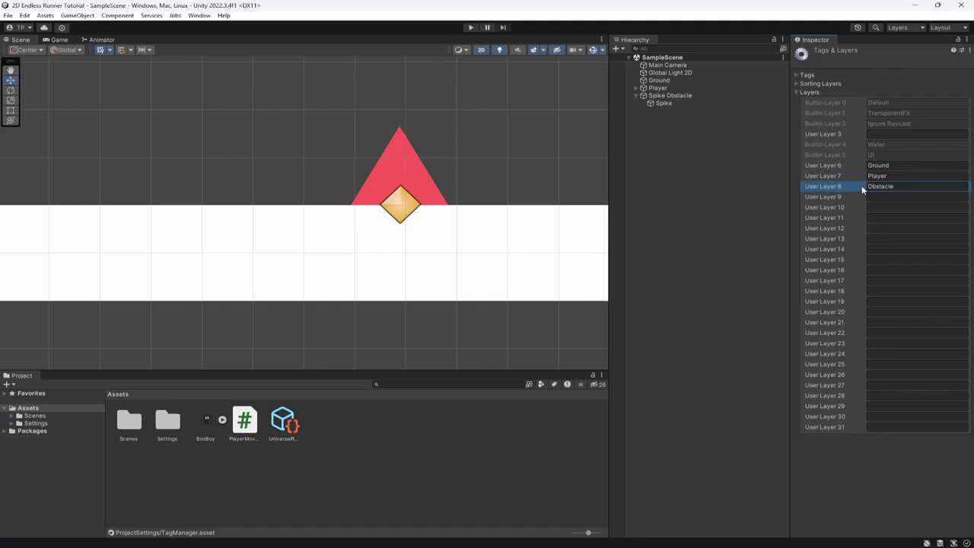
Put Spike Obstacle and its children on the Obstacle layer
click(684, 96)
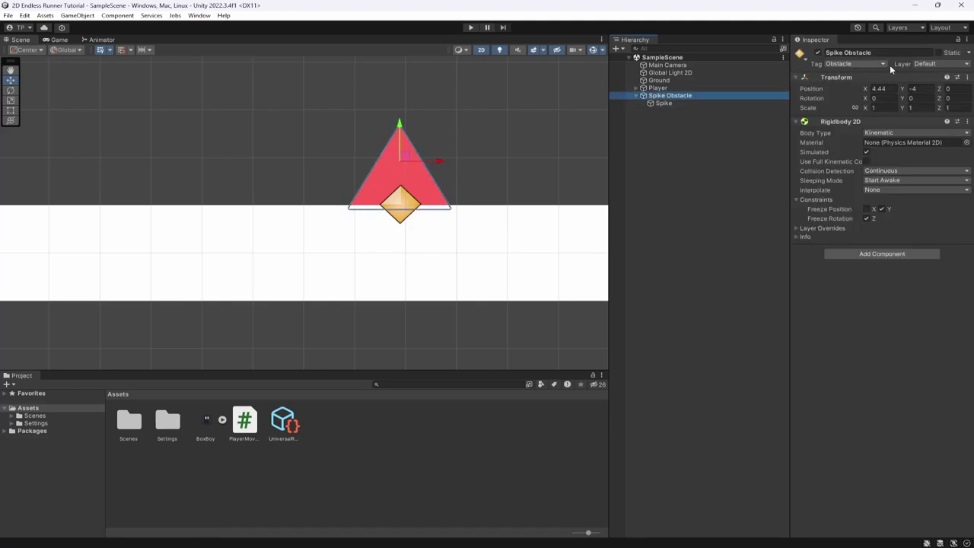
click(929, 64)
click(934, 148)
click(466, 298)
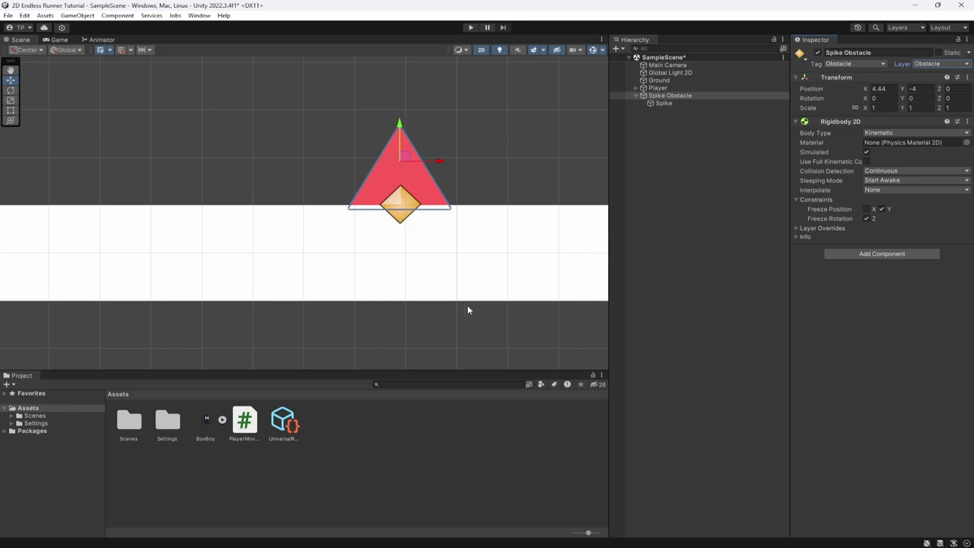
scroll(587, 254, down, 5)
click(650, 125)
scroll(599, 187, up, 2)
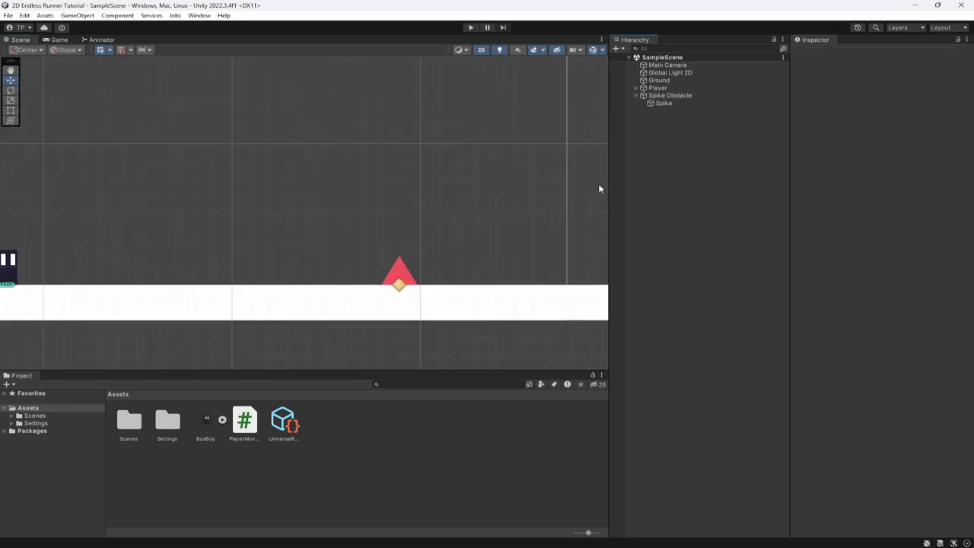
Scale the Spike child down to 0.75 and save the scene
click(655, 106)
scroll(403, 273, up, 5)
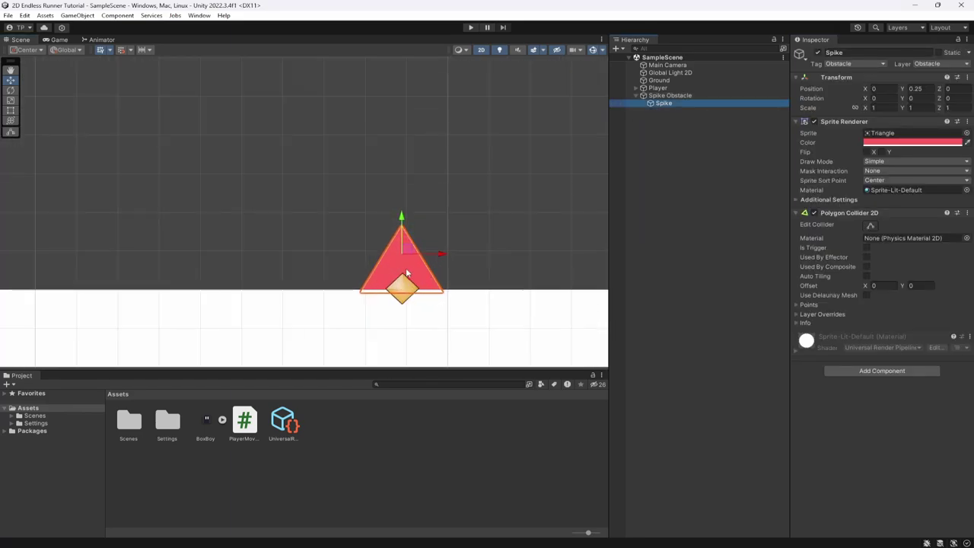
click(881, 107)
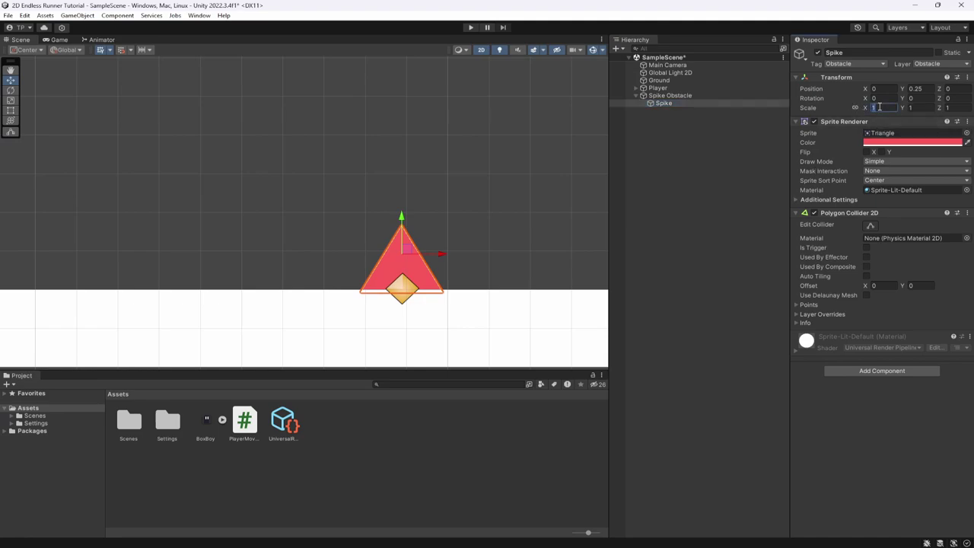
text(0.75)
key(ctrl+s)
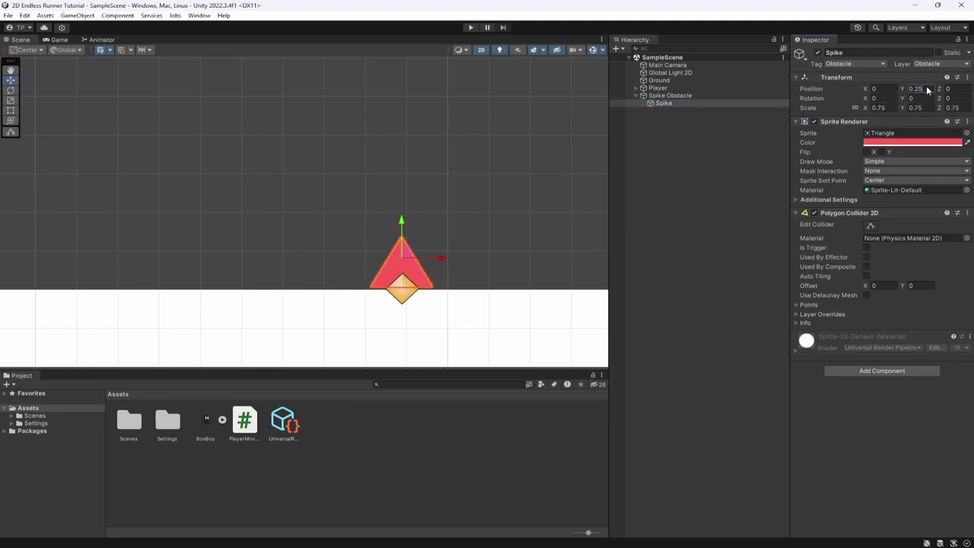
Set the Spike's Y position to 0 so it rests on the ground
mouse_move(412, 256)
mouse_down()
mouse_move(415, 271)
mouse_move(413, 259)
mouse_up()
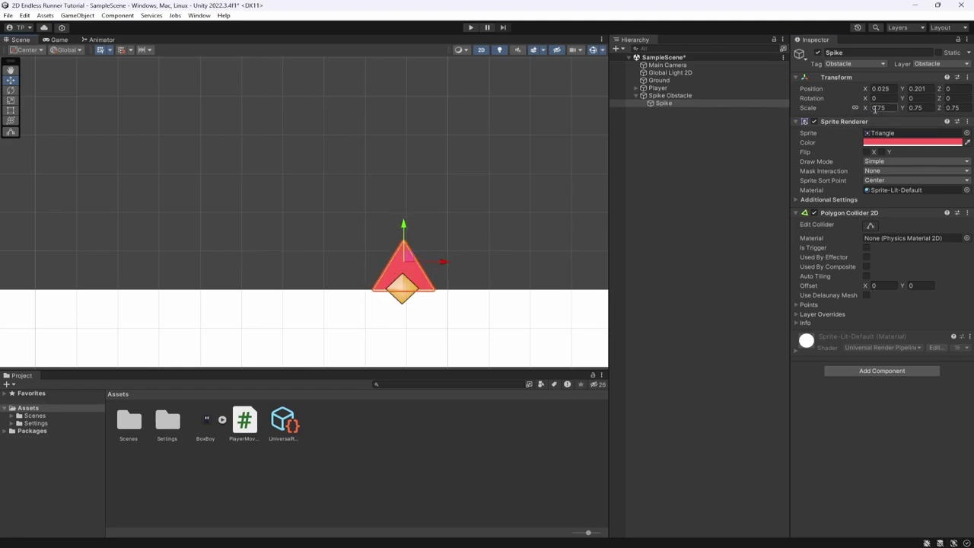
click(918, 88)
text(0)
key(Return)
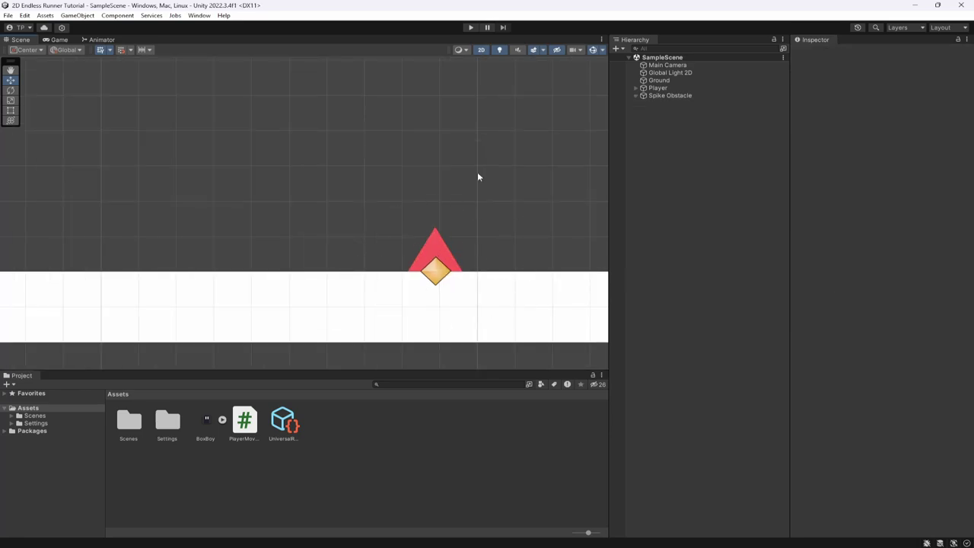
Save Spike Obstacle as a prefab in the Assets folder
click(664, 96)
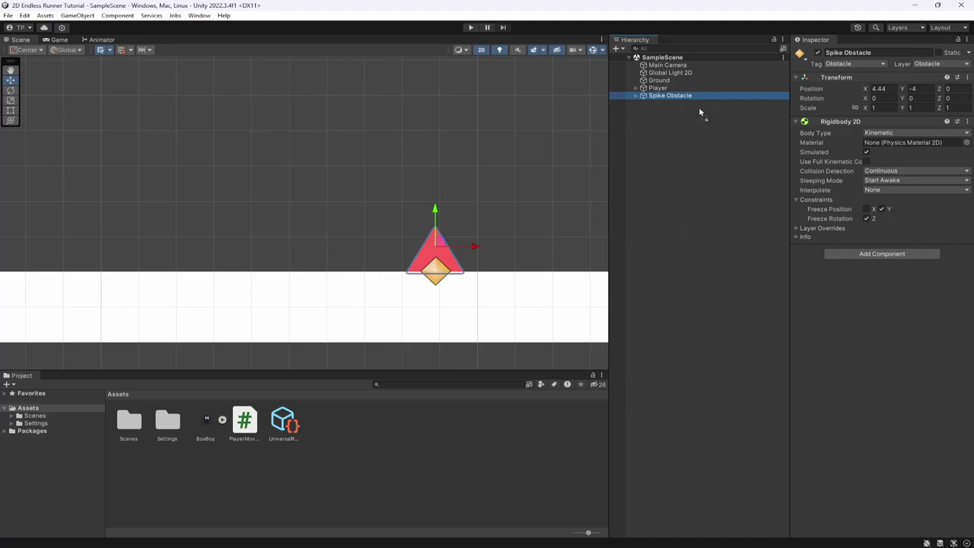
click(396, 462)
drag(383, 439, 352, 443)
Drop two test prefab instances into the scene, delete them and save
drag(290, 425, 303, 195)
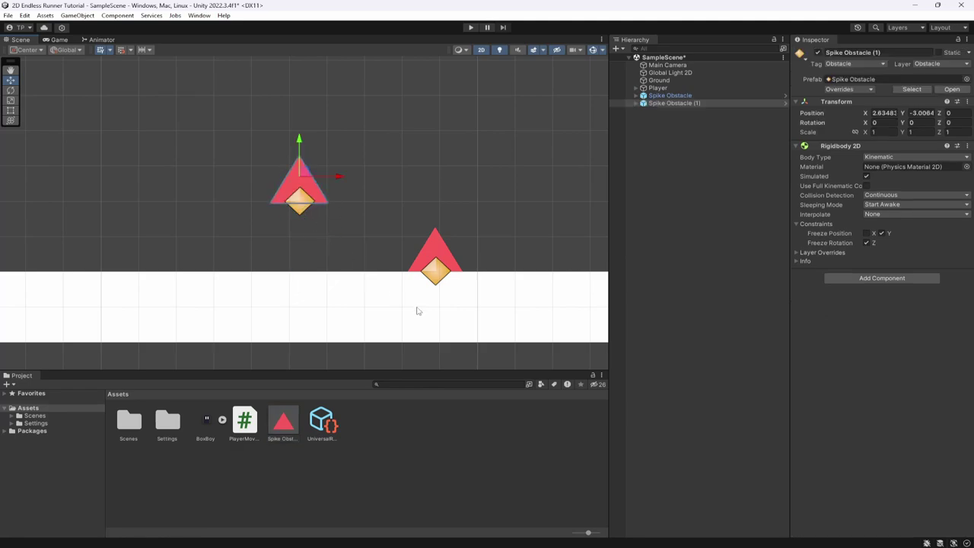
drag(285, 424, 358, 230)
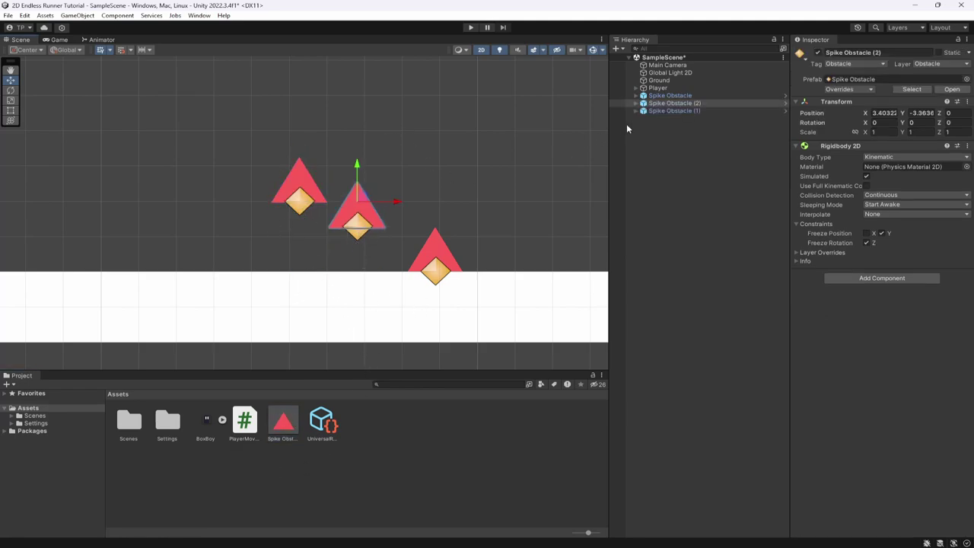
shift+click(662, 111)
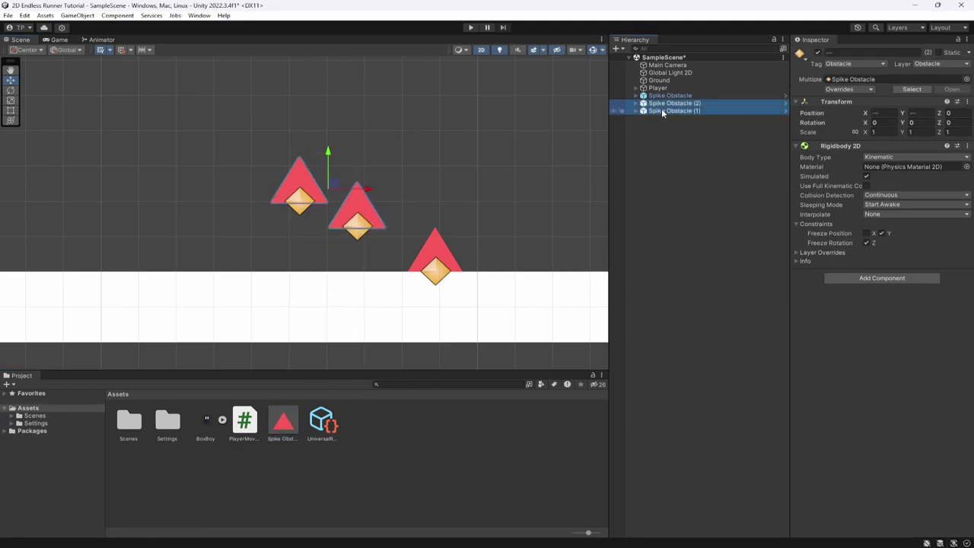
key(Delete)
key(ctrl+s)
Duplicate Spike Obstacle to create Spike Obstacle (1)
click(649, 96)
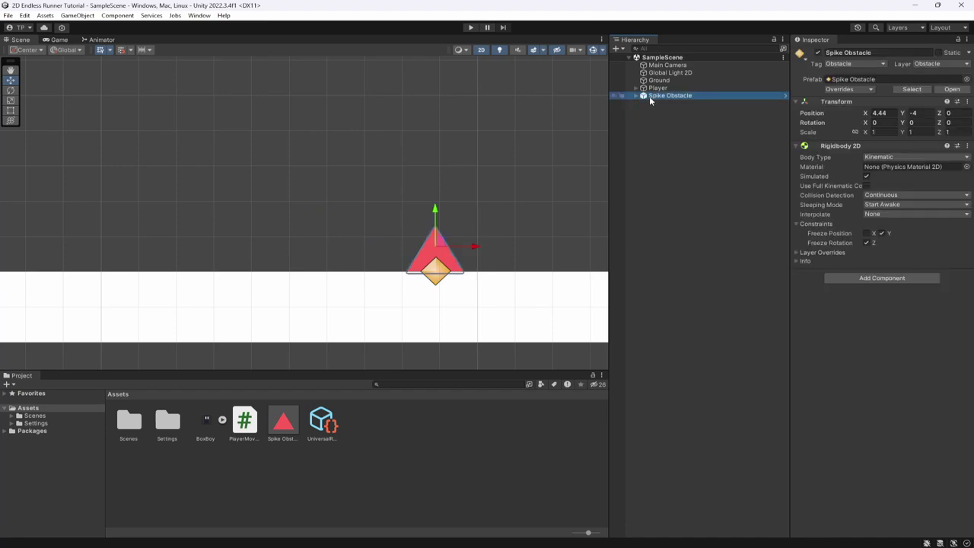
key(ctrl+d)
click(678, 96)
Delete the original Spike Obstacle and completely unpack Spike Obstacle (1) from its prefab
key(Delete)
click(682, 94)
right_click(682, 93)
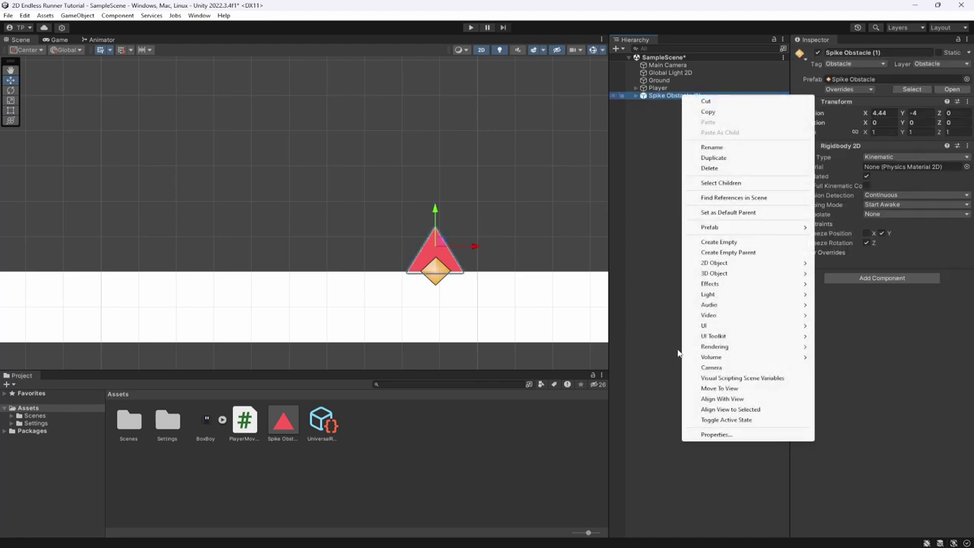
mouse_move(733, 228)
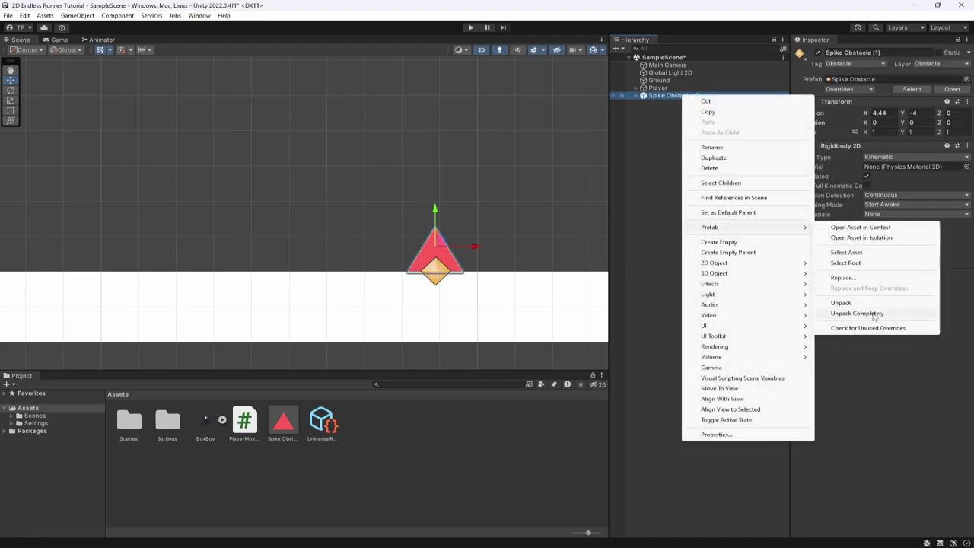
click(875, 314)
Rename the unpacked copy to 'Spike Row Obstacle'
click(670, 107)
click(668, 96)
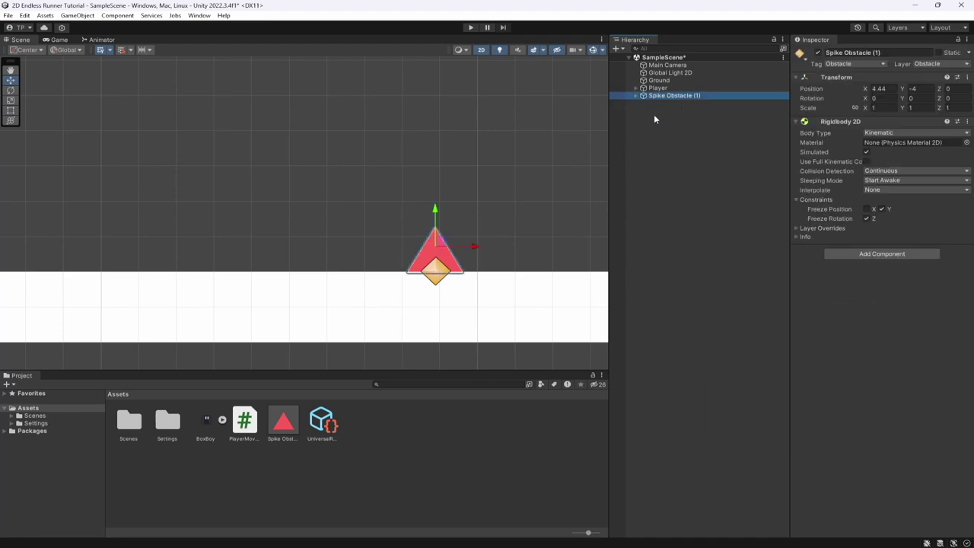
key(F2)
key(End)
key(BackSpace)
key(BackSpace)
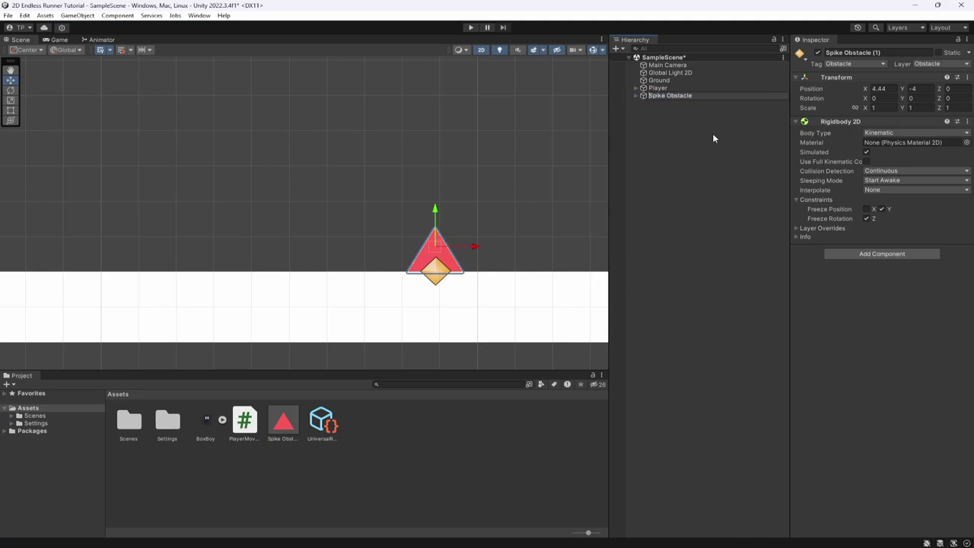
text(Row)
key(BackSpace)
key(BackSpace)
key(BackSpace)
key(Right)
key(Right)
key(Right)
key(Right)
key(Right)
text(Row)
key(Return)
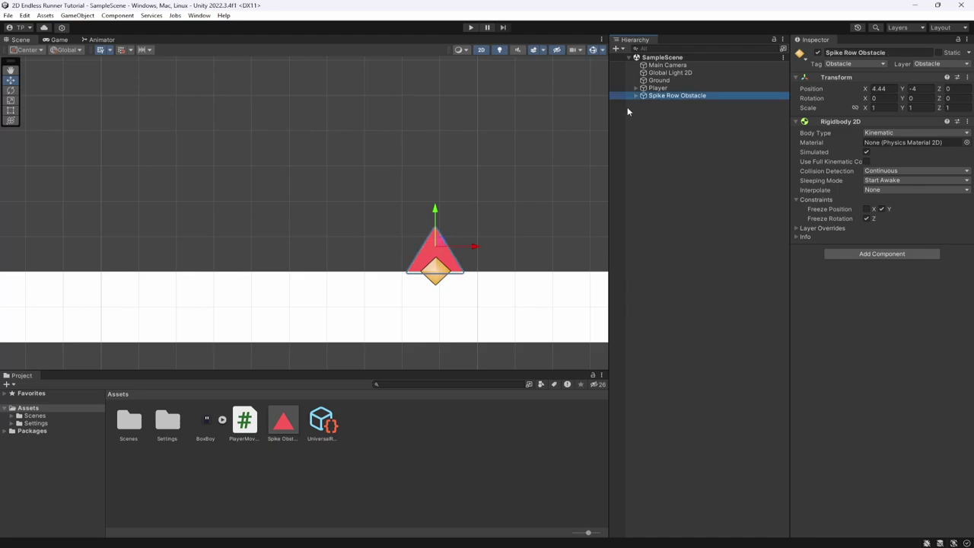
Duplicate the child Spike twice so three spikes sit side by side
click(635, 96)
click(672, 103)
key(ctrl+d)
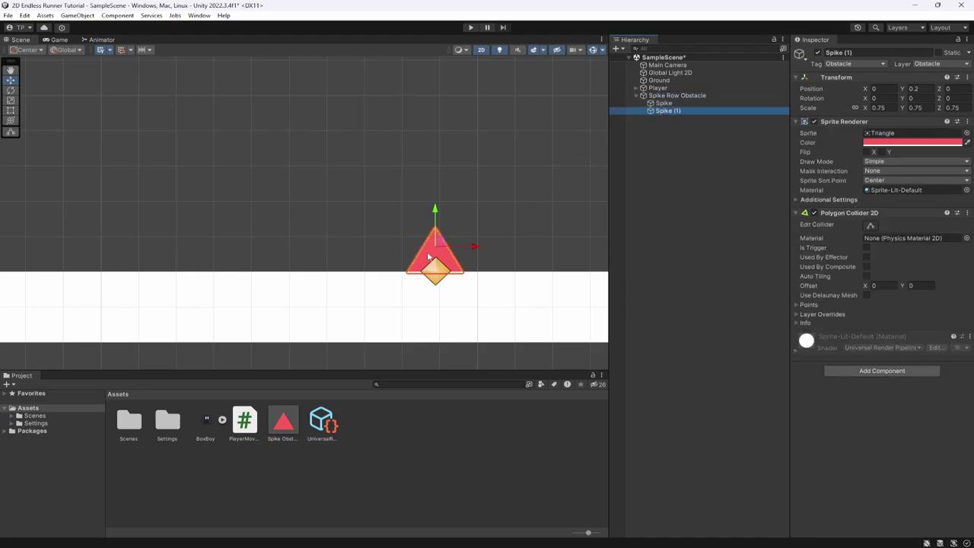
drag(439, 244, 403, 251)
key(ctrl+d)
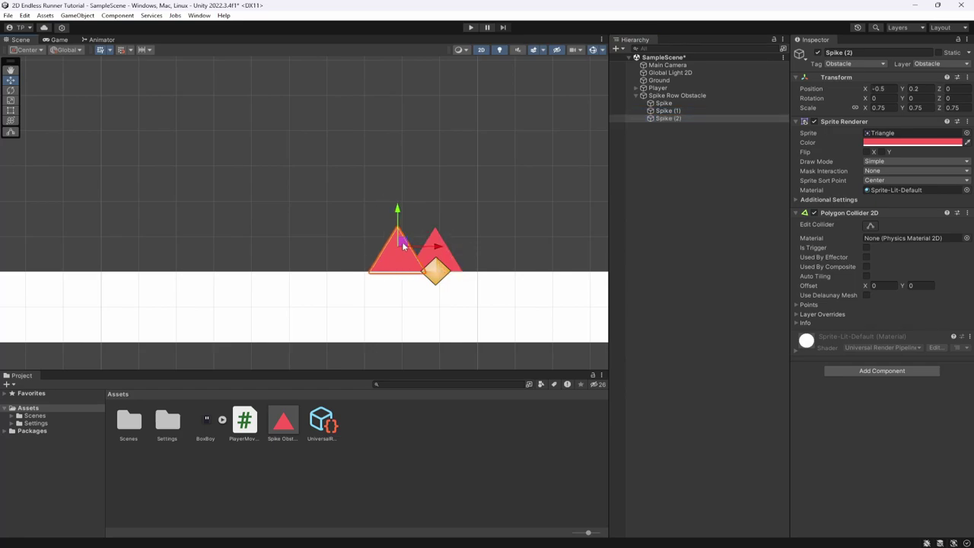
click(411, 175)
Save Spike Row Obstacle as a new prefab asset in the Assets folder
scroll(440, 257, down, 3)
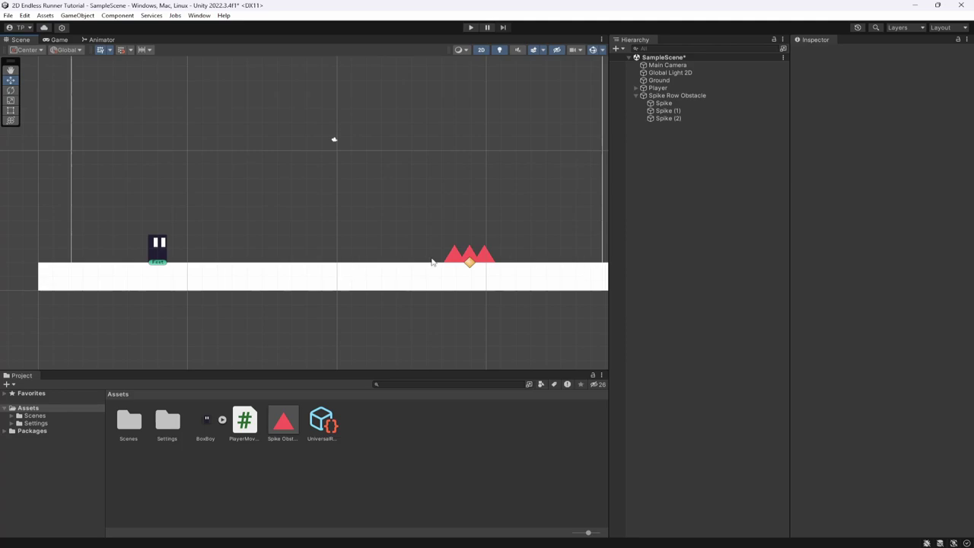
click(637, 96)
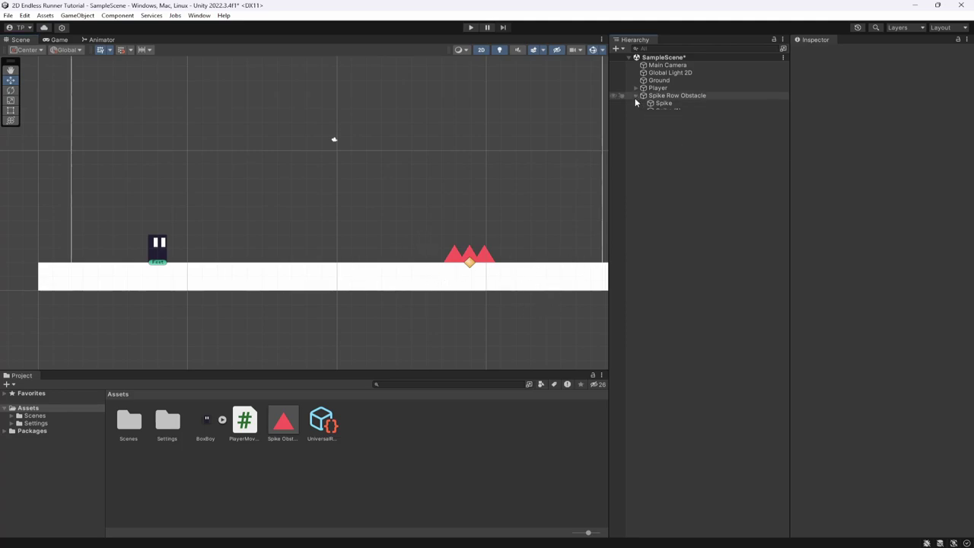
drag(647, 96, 357, 430)
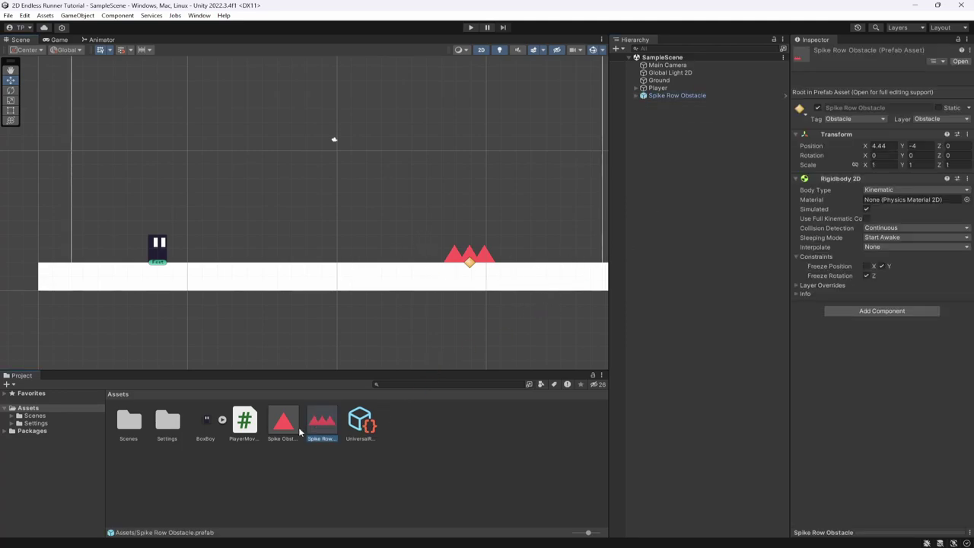